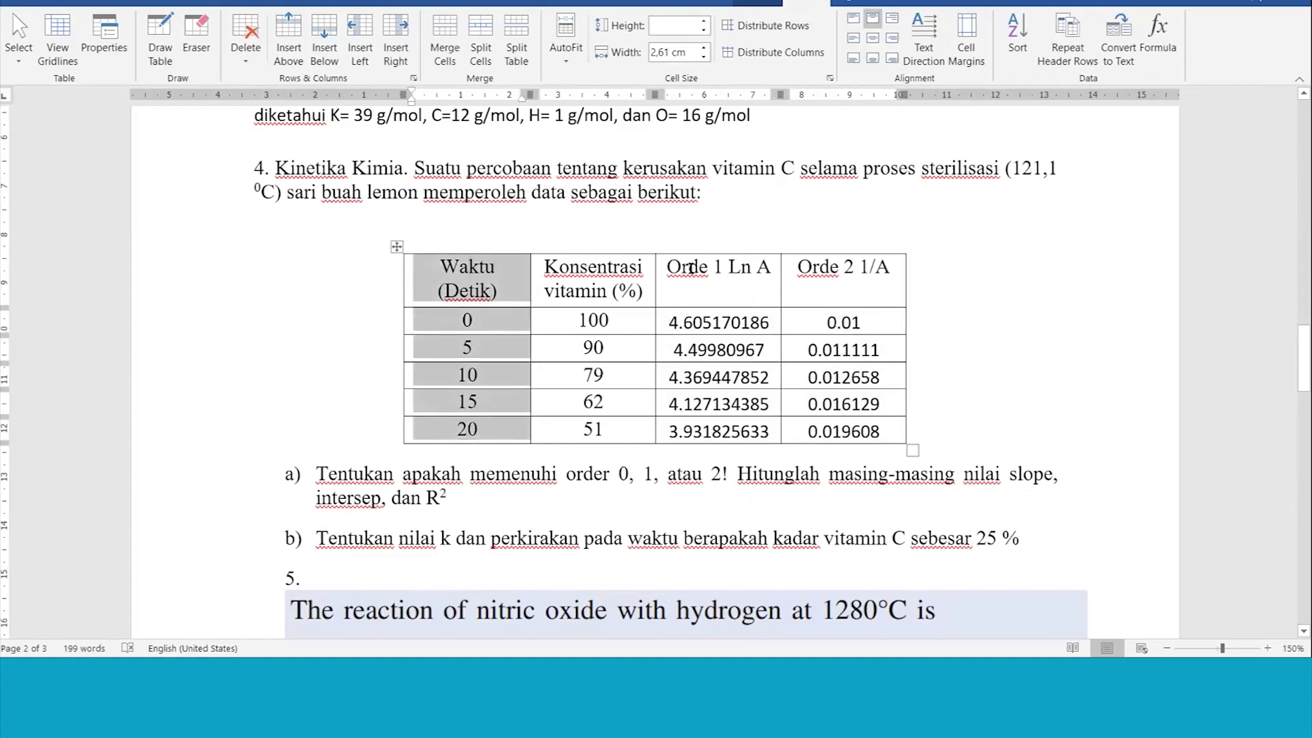
Step: Examine the time, concentration, Orde 1 Ln A and Orde 2 1/A columns of the vitamin C table in question 4
{"action": "left_click_drag", "start_coordinate": [694, 267], "coordinate": [728, 429]}
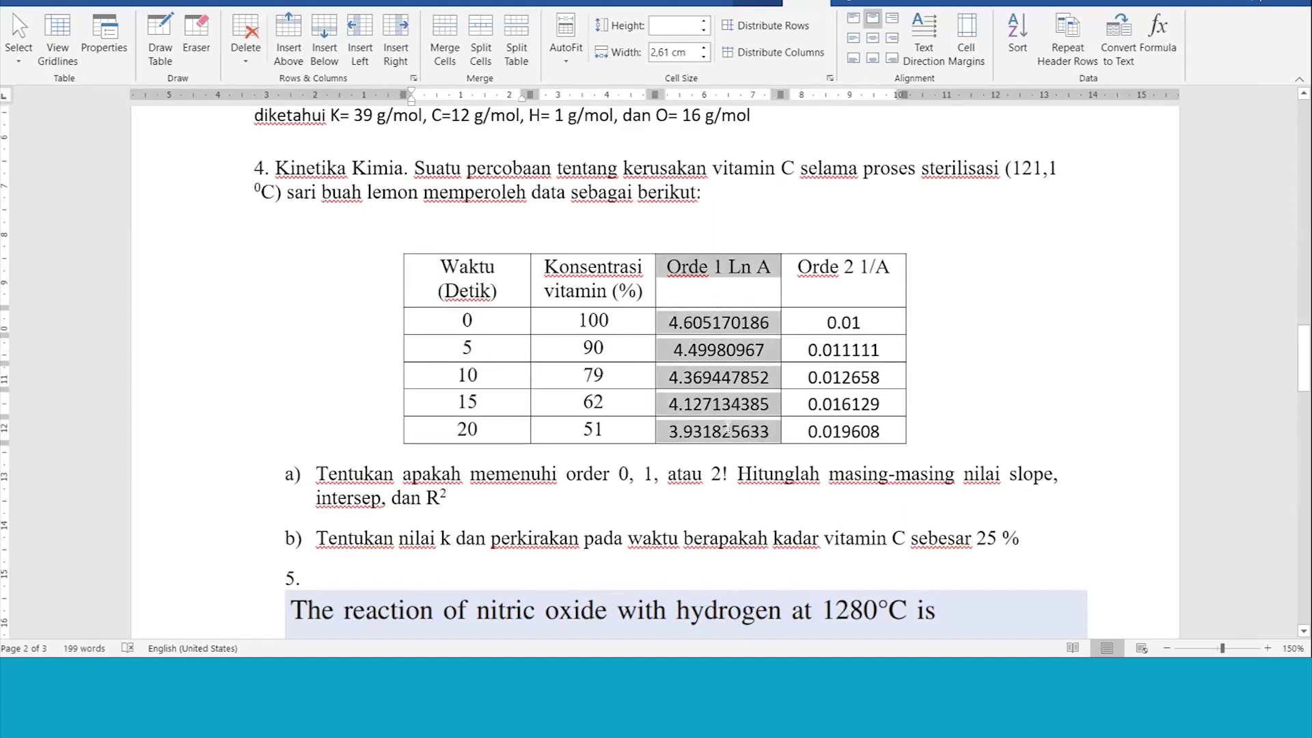
{"action": "left_click_drag", "start_coordinate": [456, 266], "coordinate": [445, 422]}
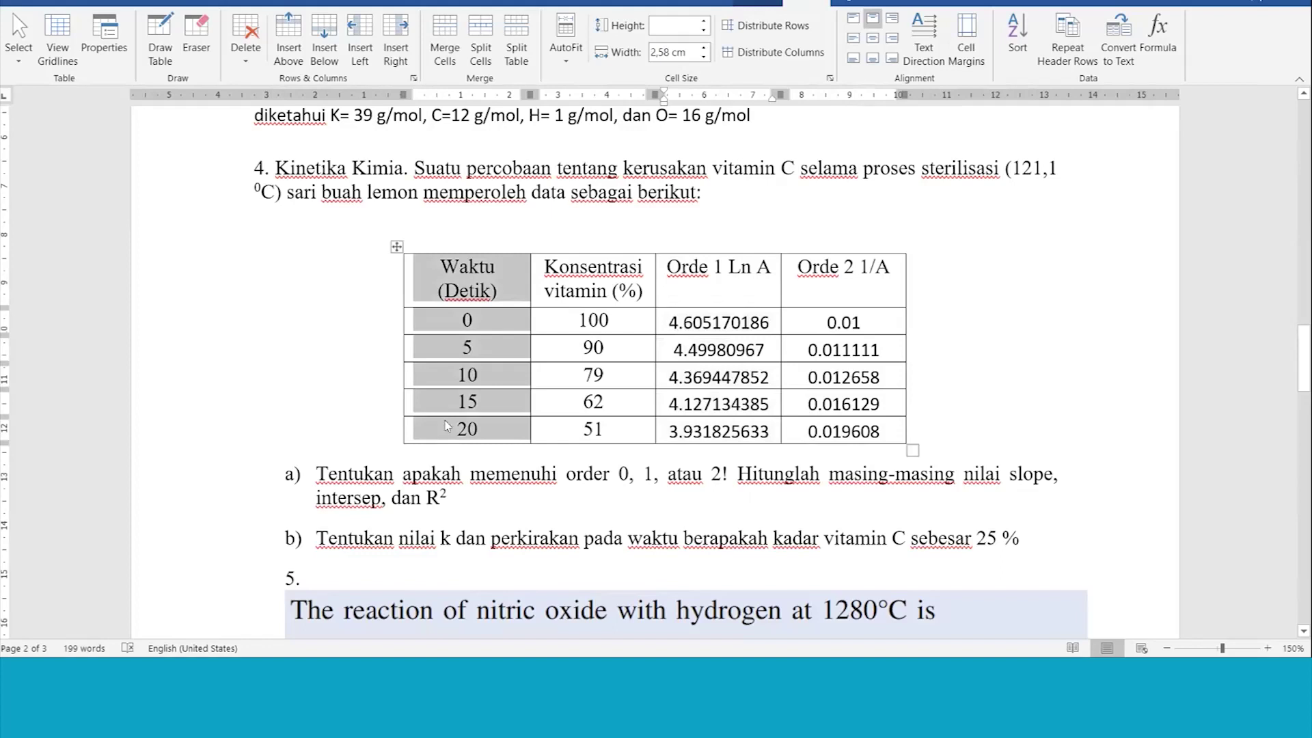
{"action": "left_click_drag", "start_coordinate": [841, 268], "coordinate": [817, 424]}
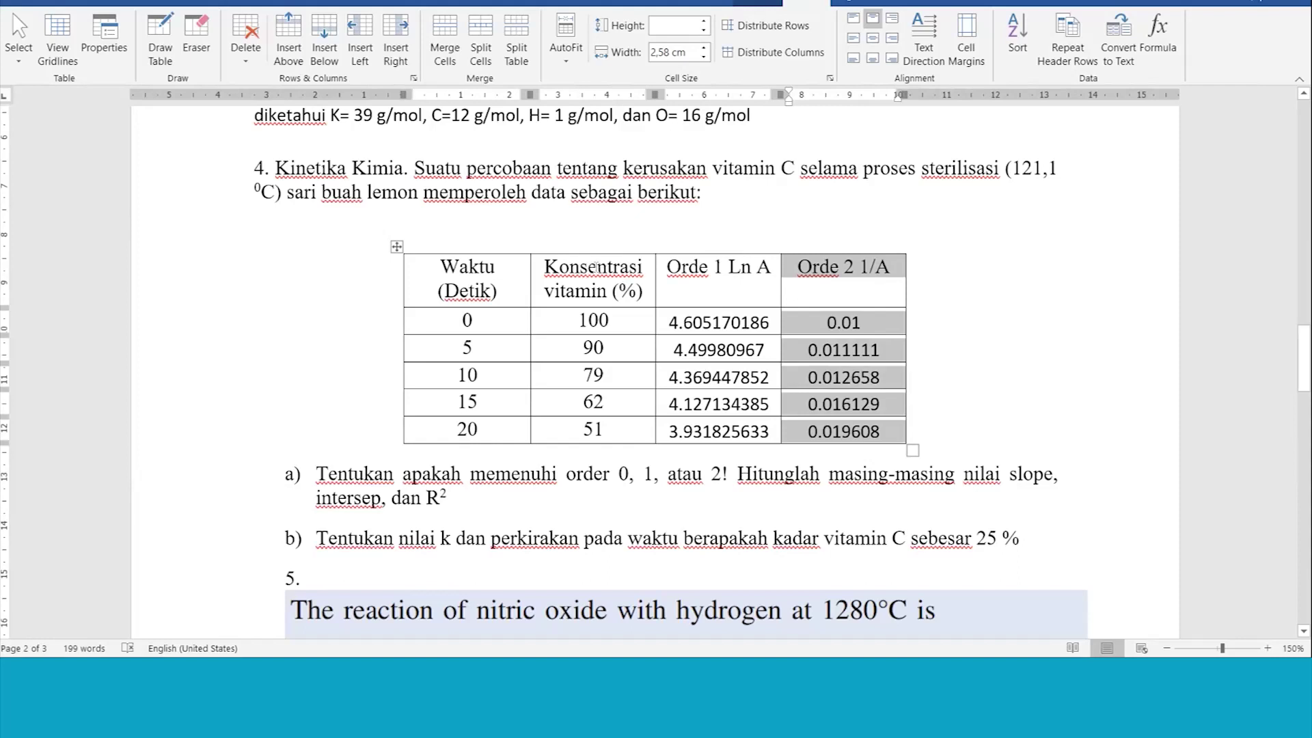
{"action": "left_click_drag", "start_coordinate": [595, 267], "coordinate": [588, 375]}
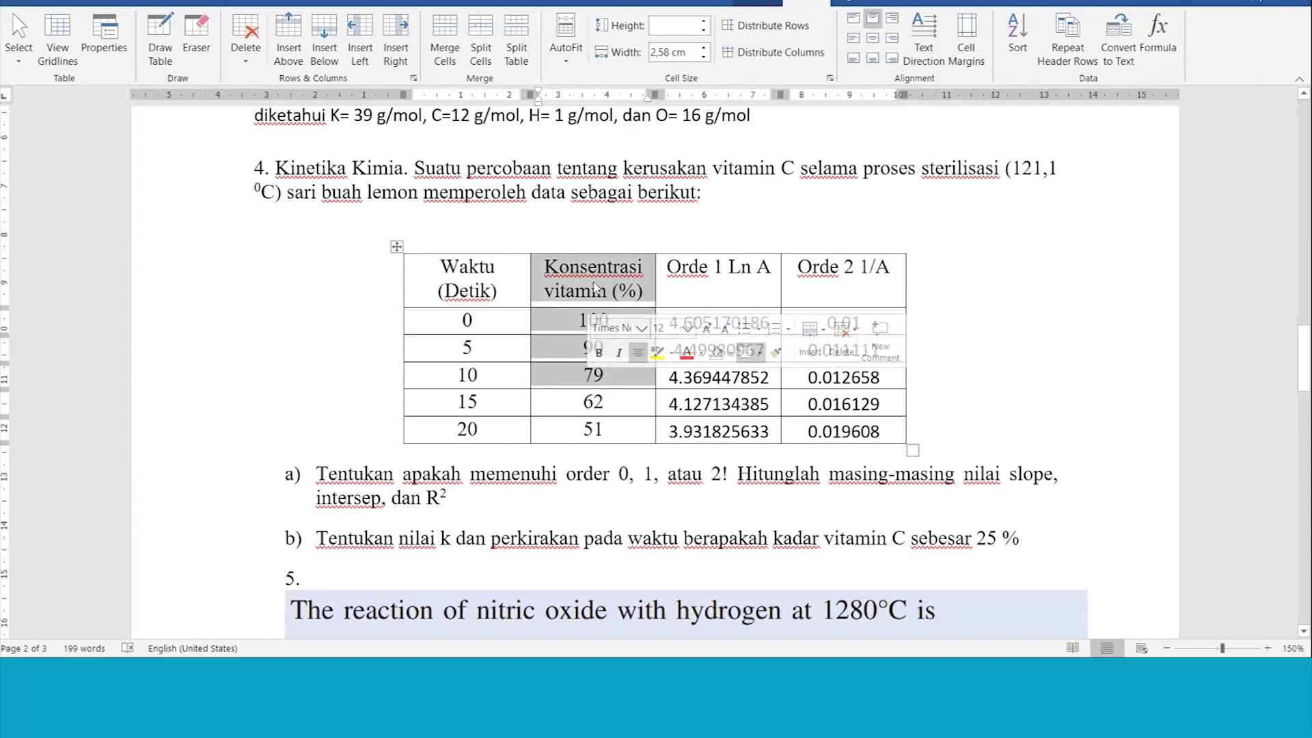
{"action": "left_click", "coordinate": [690, 286]}
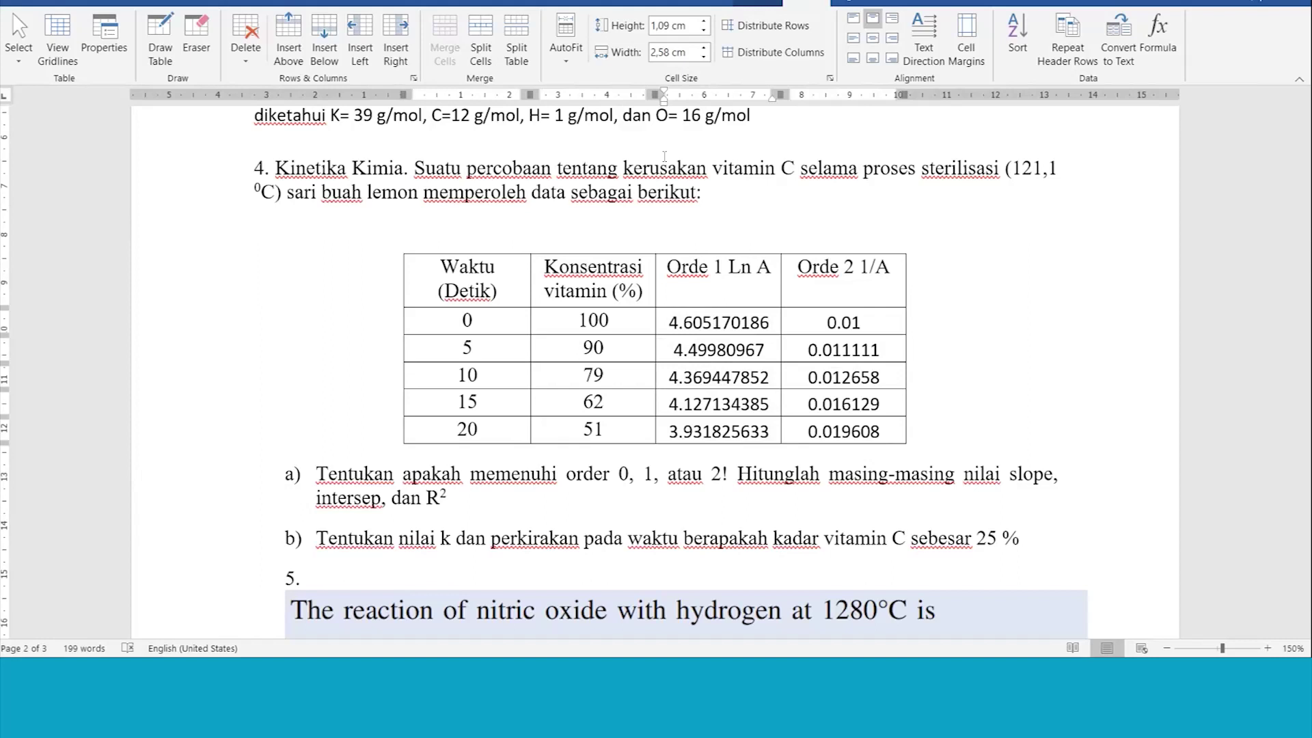
Step: Switch to the Excel workbook and delete all three existing order charts from Sheet2
{"action": "key", "text": "alt+Tab"}
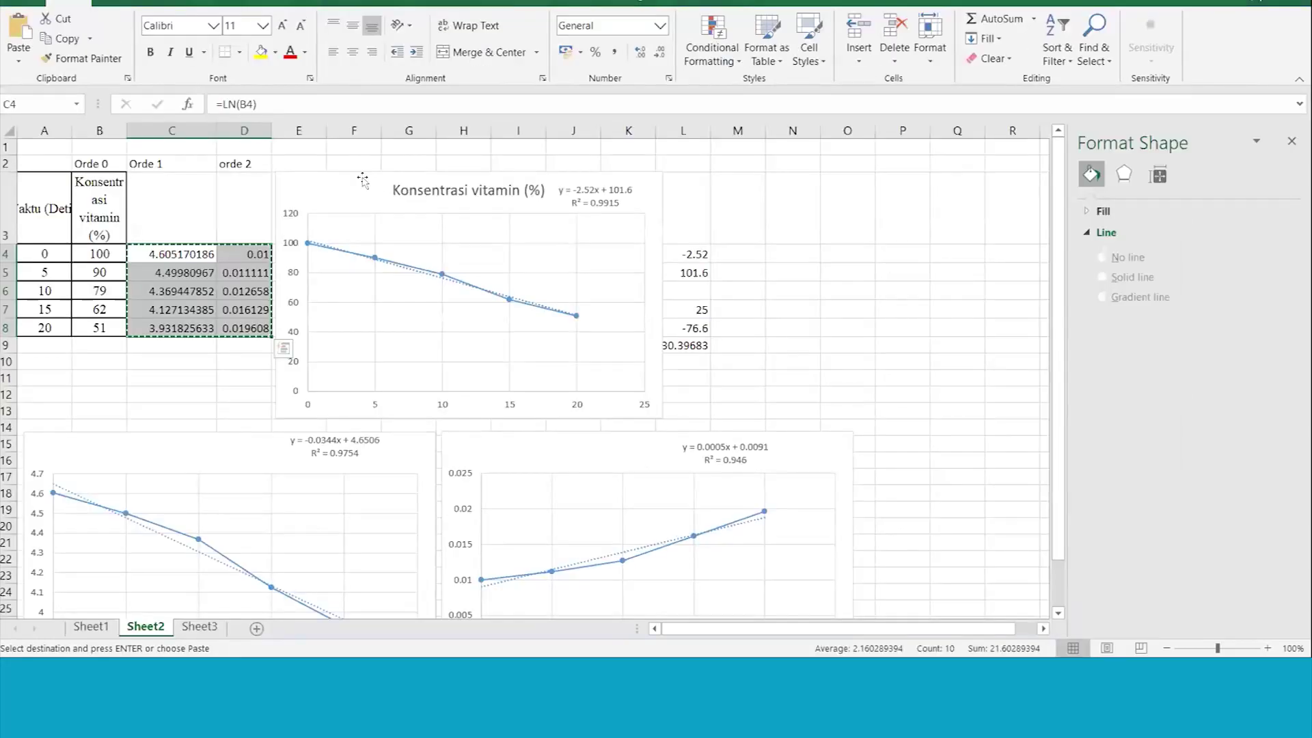
{"action": "left_click", "coordinate": [365, 183]}
{"action": "key", "text": "Delete"}
{"action": "left_click", "coordinate": [153, 462]}
{"action": "key", "text": "Delete"}
{"action": "left_click", "coordinate": [542, 460]}
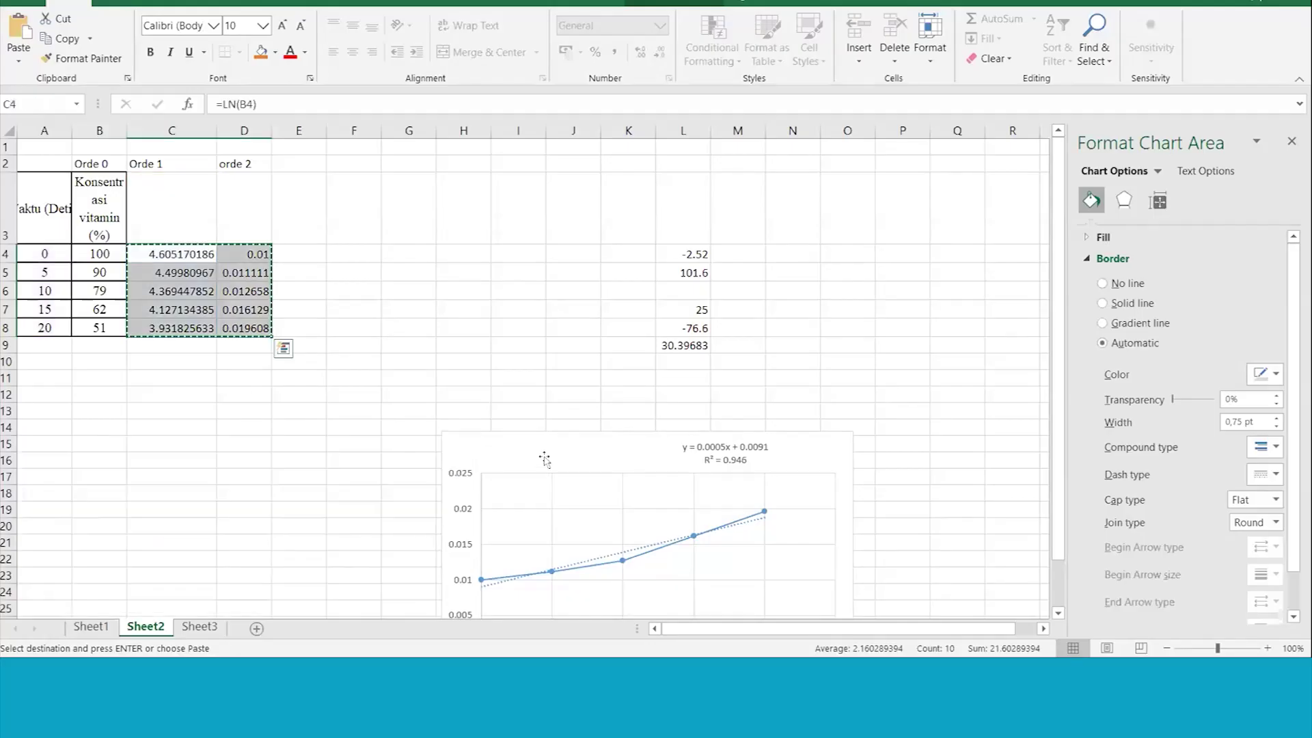
{"action": "key", "text": "Delete"}
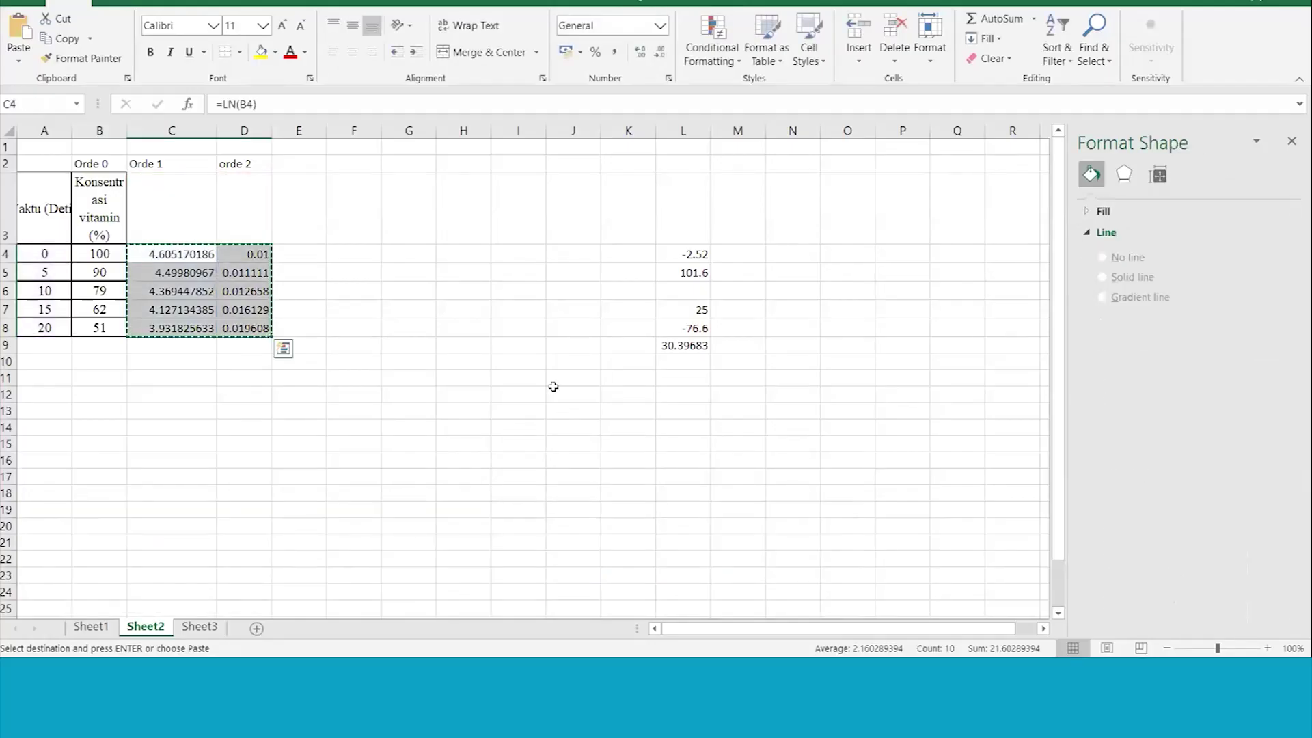
{"action": "left_click", "coordinate": [528, 390]}
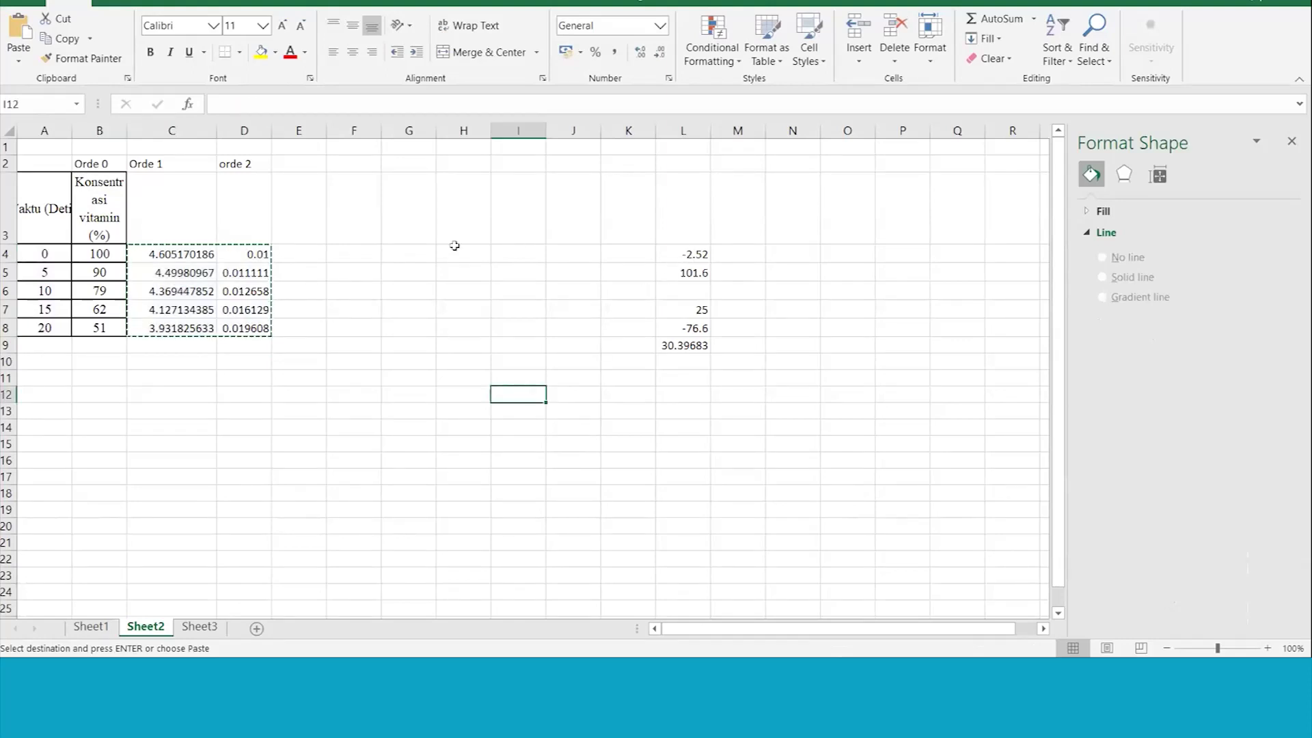
Step: Label L4 as "slope", L5 as "intersep" and L7 as "konsentrasi diketahui" in the adjacent column M cells
{"action": "scroll", "coordinate": [156, 240], "scroll_direction": "up", "scroll_amount": 1}
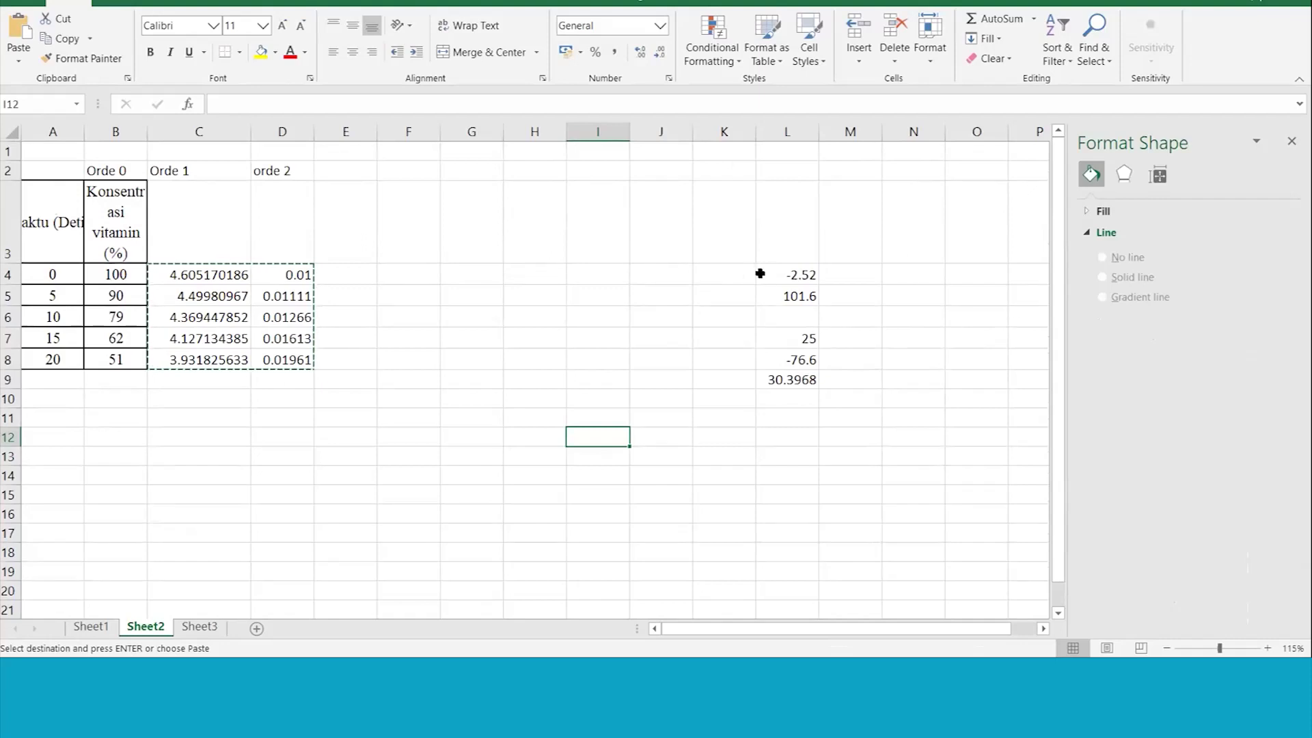
{"action": "left_click", "coordinate": [797, 274]}
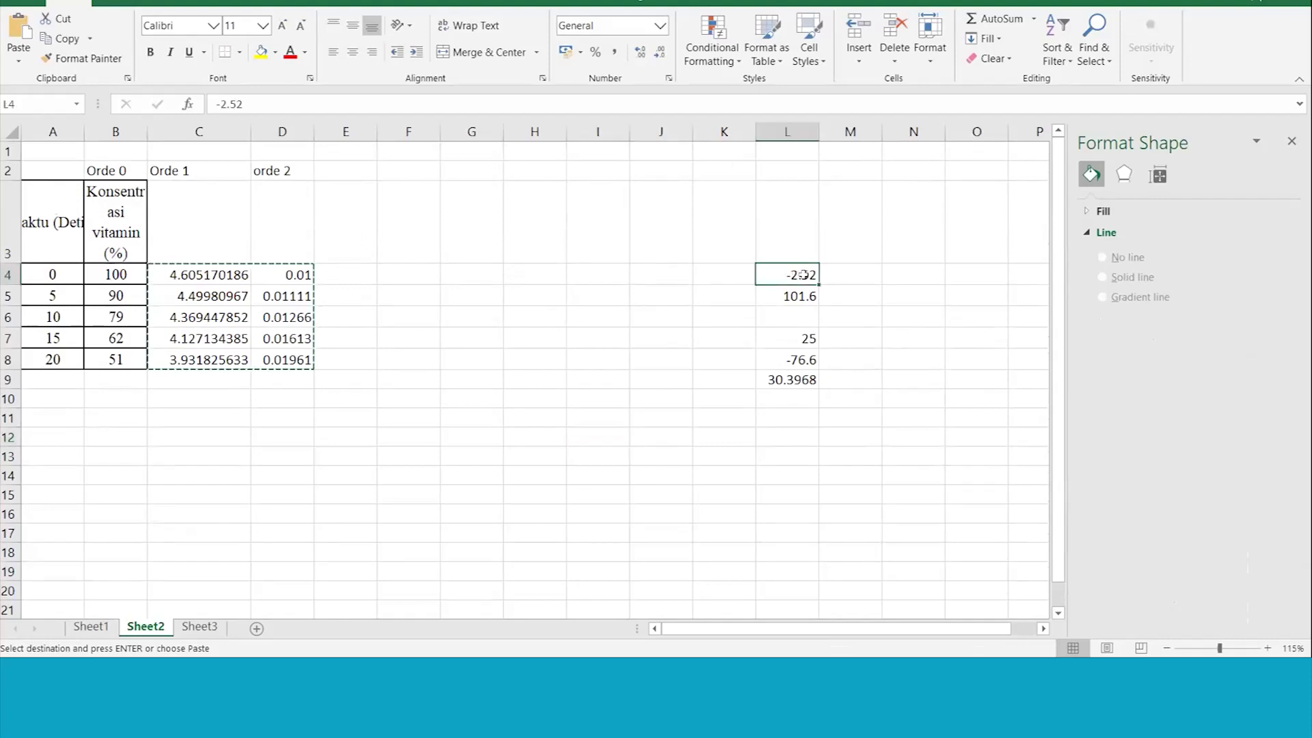
{"action": "left_click", "coordinate": [834, 273]}
{"action": "type", "text": "slope"}
{"action": "key", "text": "Return"}
{"action": "type", "text": "inter"}
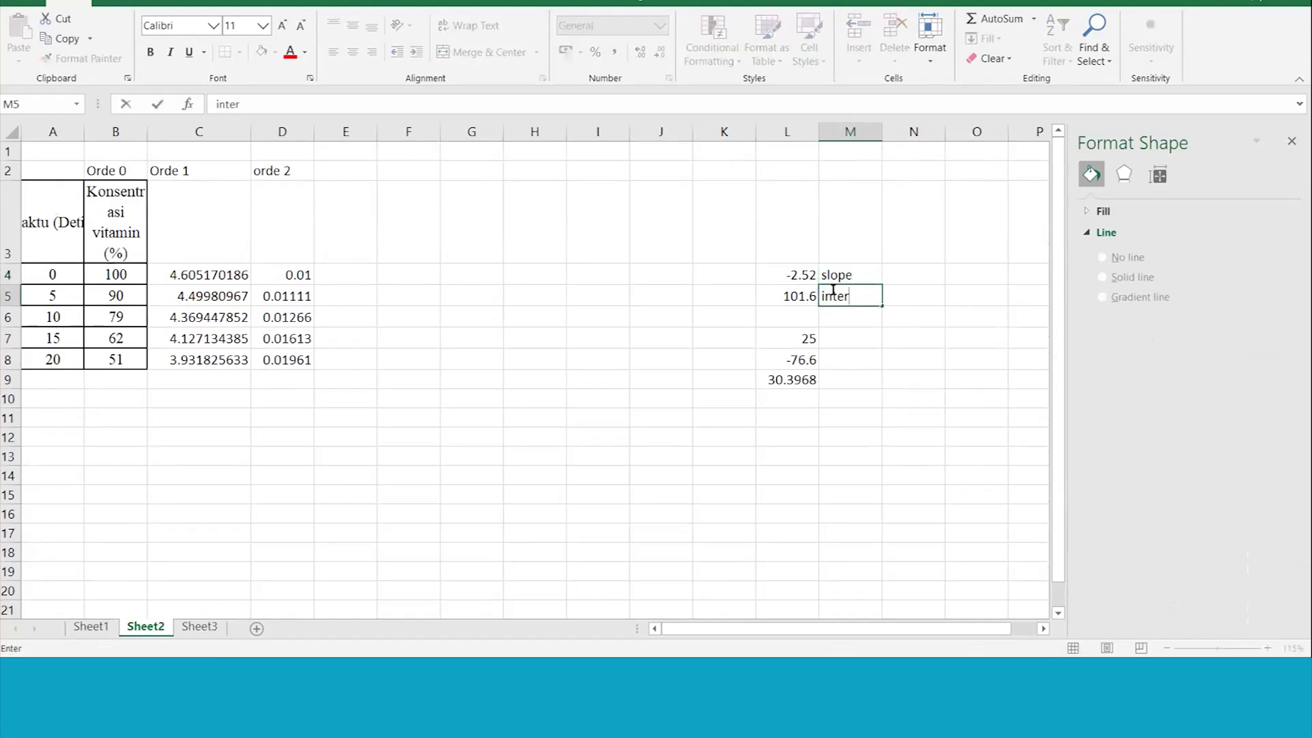
{"action": "type", "text": "sep"}
{"action": "key", "text": "Return"}
{"action": "key", "text": "Return"}
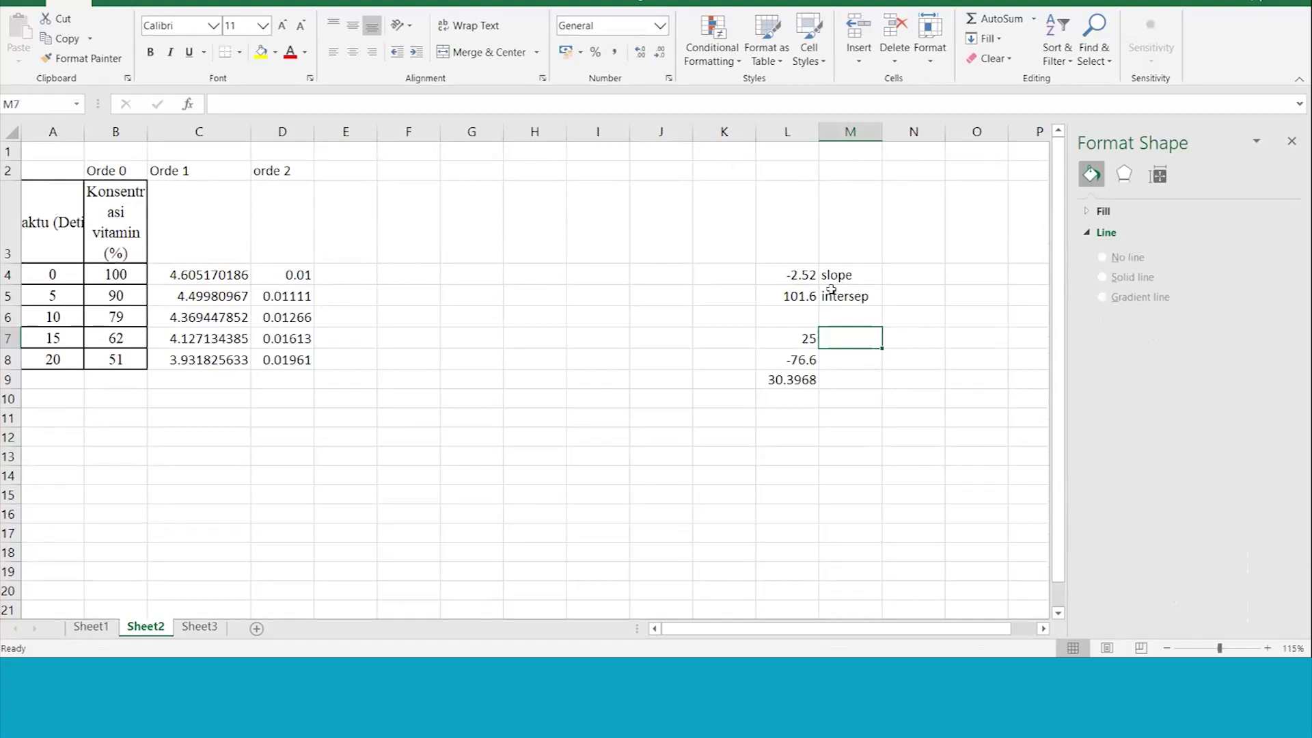
{"action": "type", "text": "konsentrasi diketahui"}
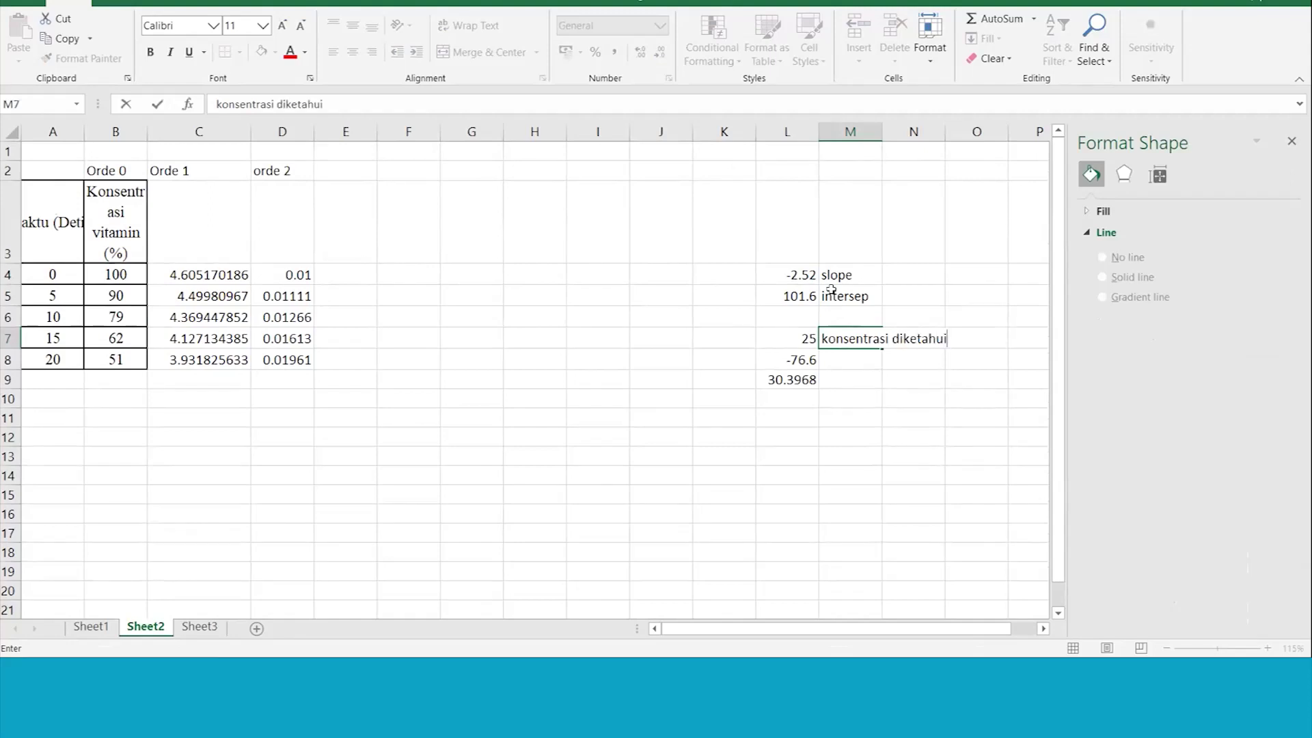
{"action": "key", "text": "Return"}
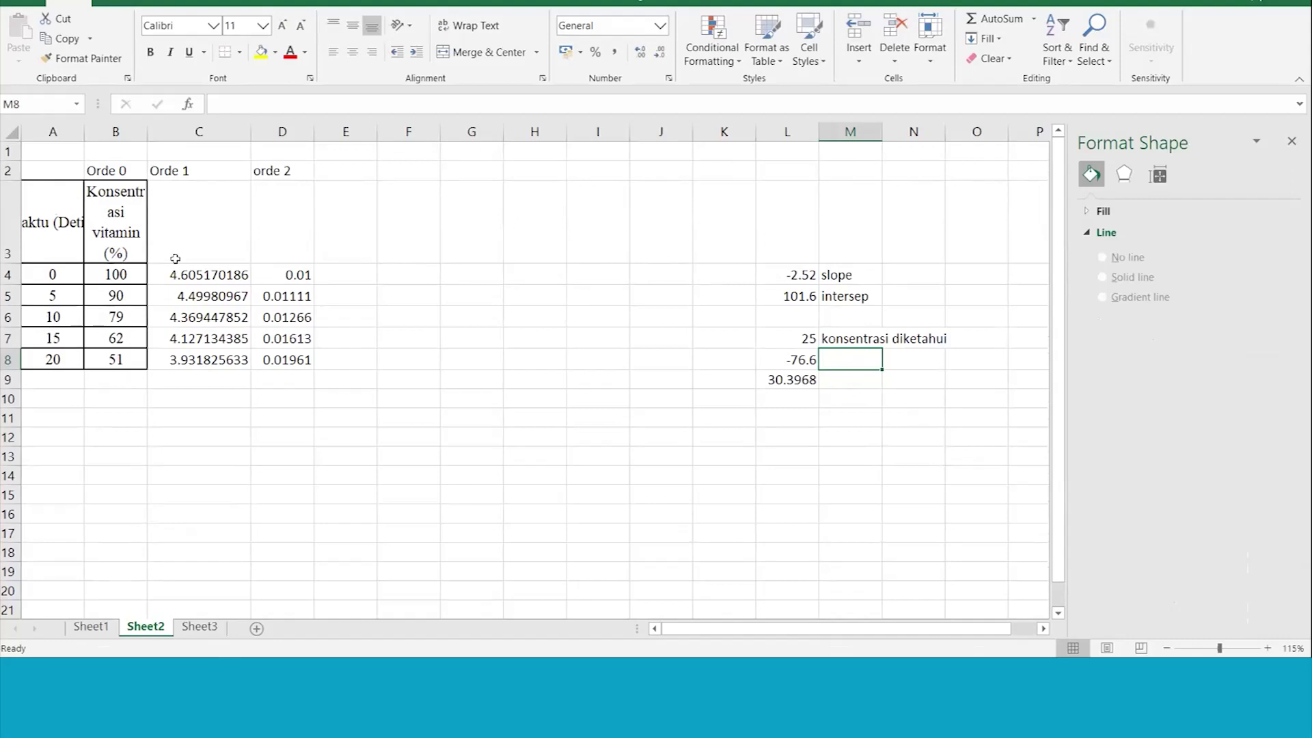
Step: Apply all borders to the data table in A2:D8
{"action": "left_click_drag", "start_coordinate": [65, 171], "coordinate": [268, 359]}
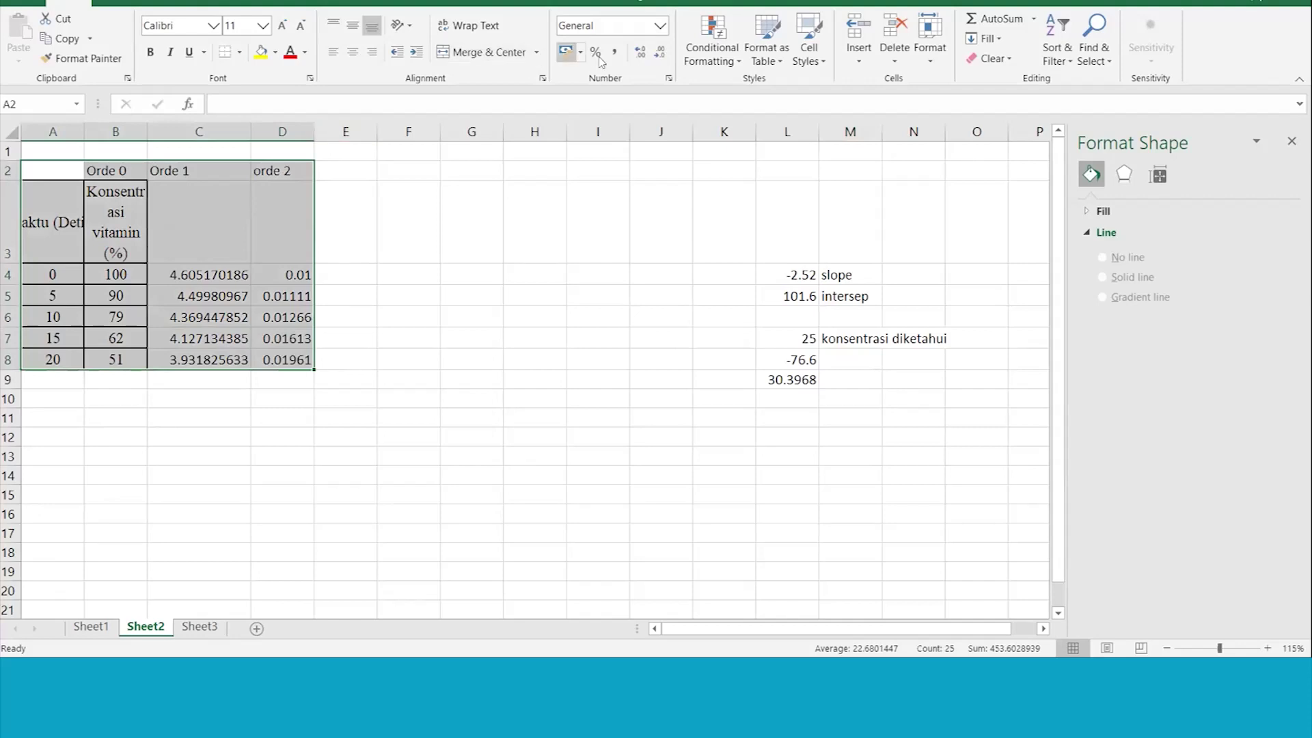
{"action": "left_click", "coordinate": [239, 52]}
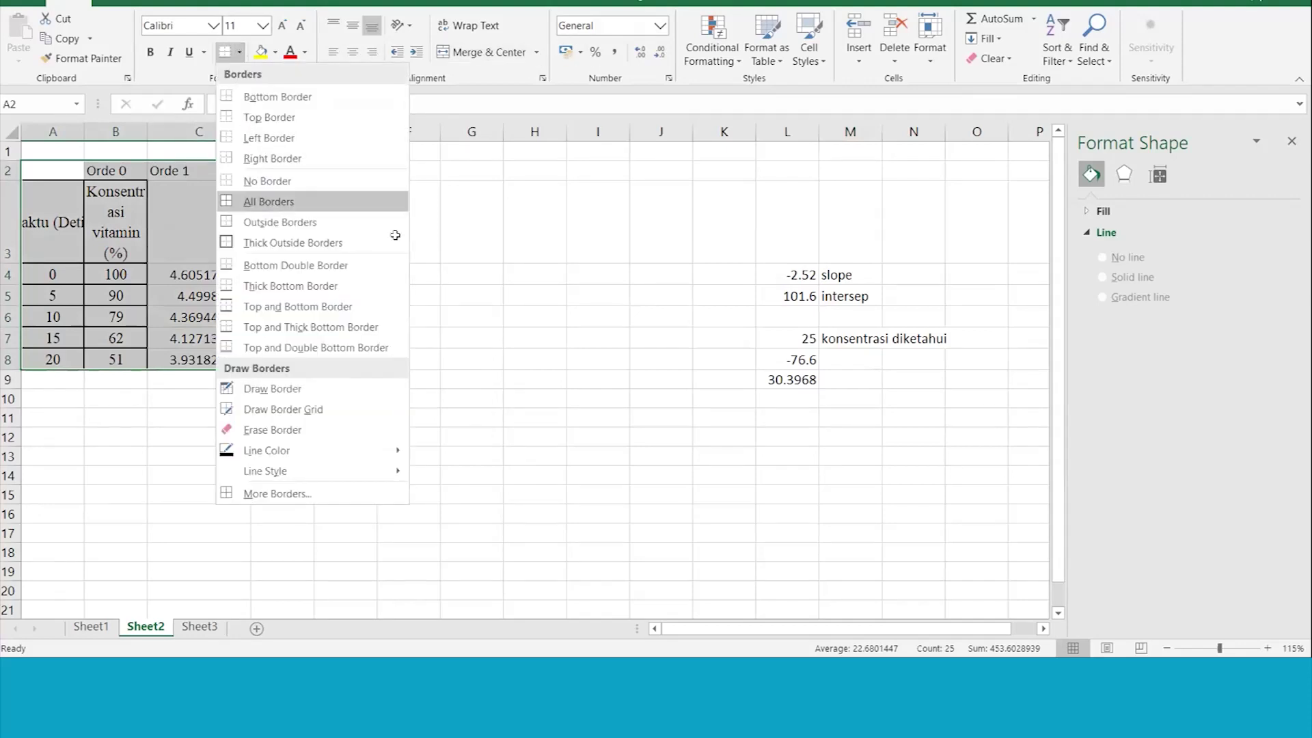
{"action": "left_click", "coordinate": [267, 202]}
{"action": "left_click", "coordinate": [321, 236]}
Step: Enter the column headers "ln A" in C3 and "1/A" in D3
{"action": "left_click", "coordinate": [196, 218]}
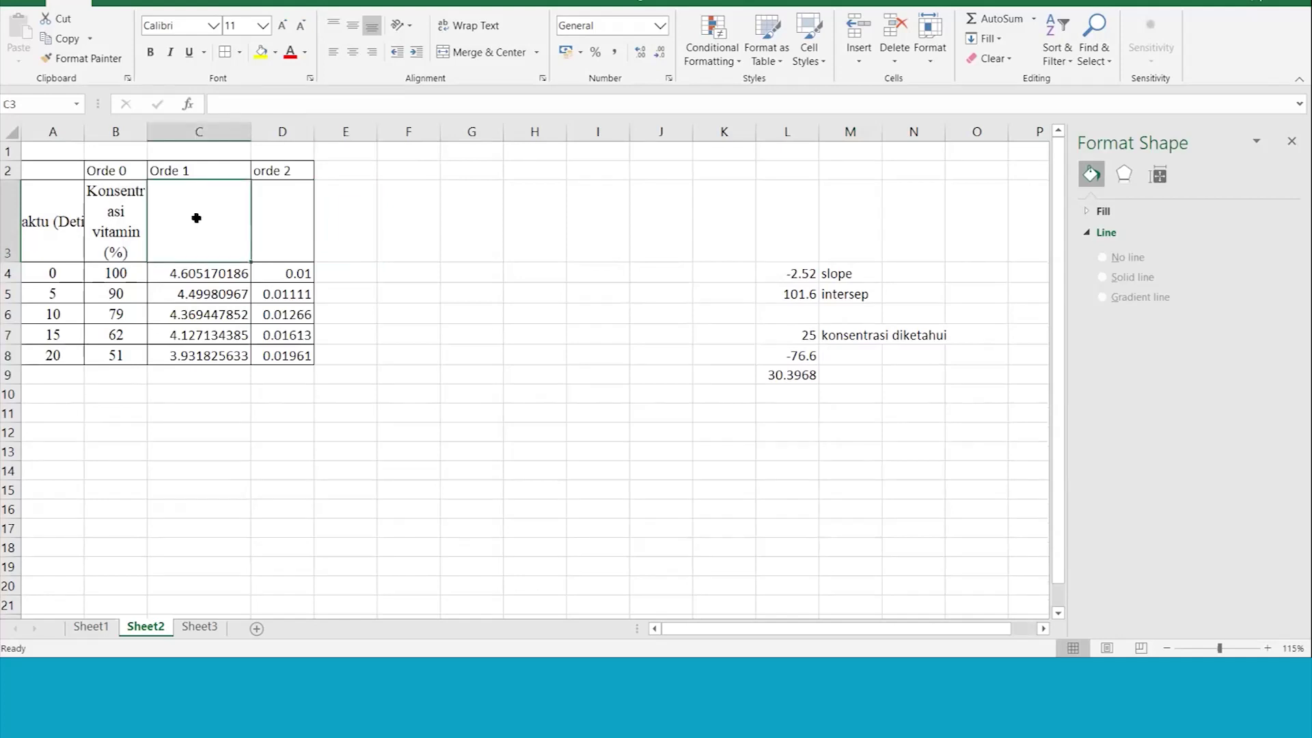
{"action": "type", "text": "ln A"}
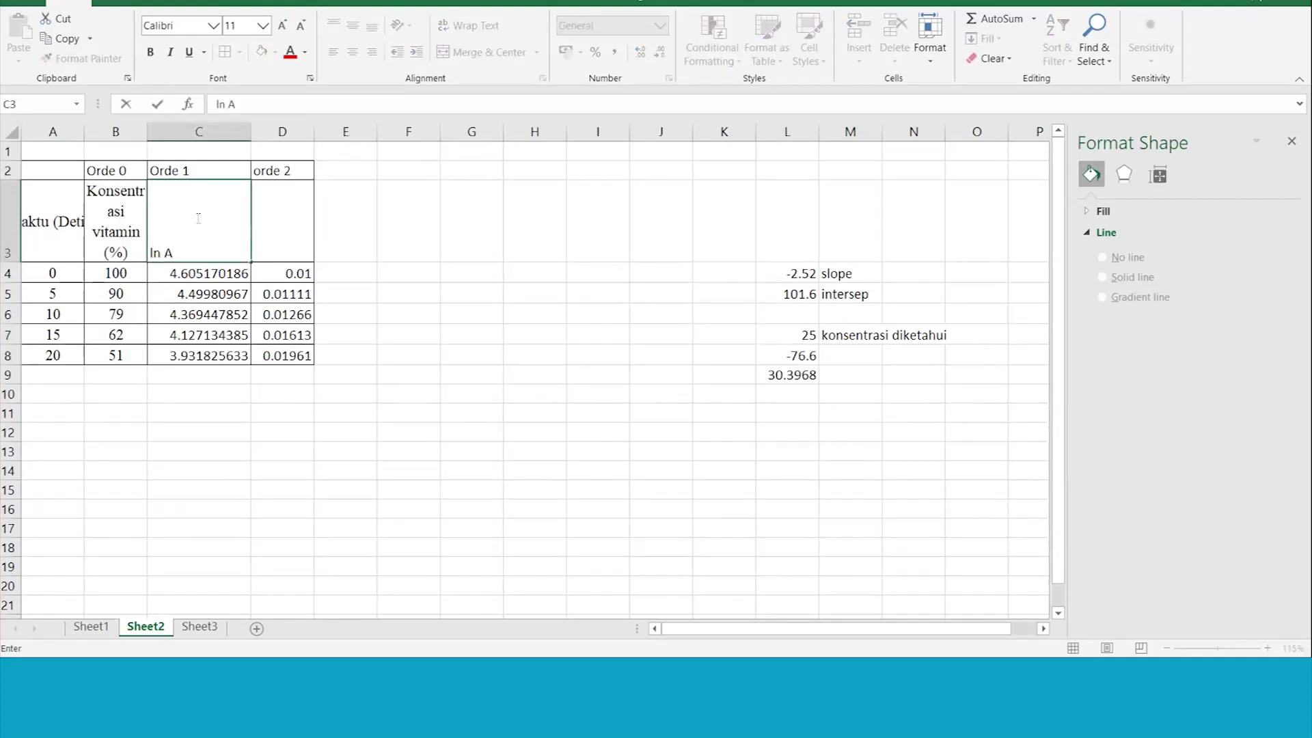
{"action": "key", "text": "Tab"}
{"action": "type", "text": "1/A"}
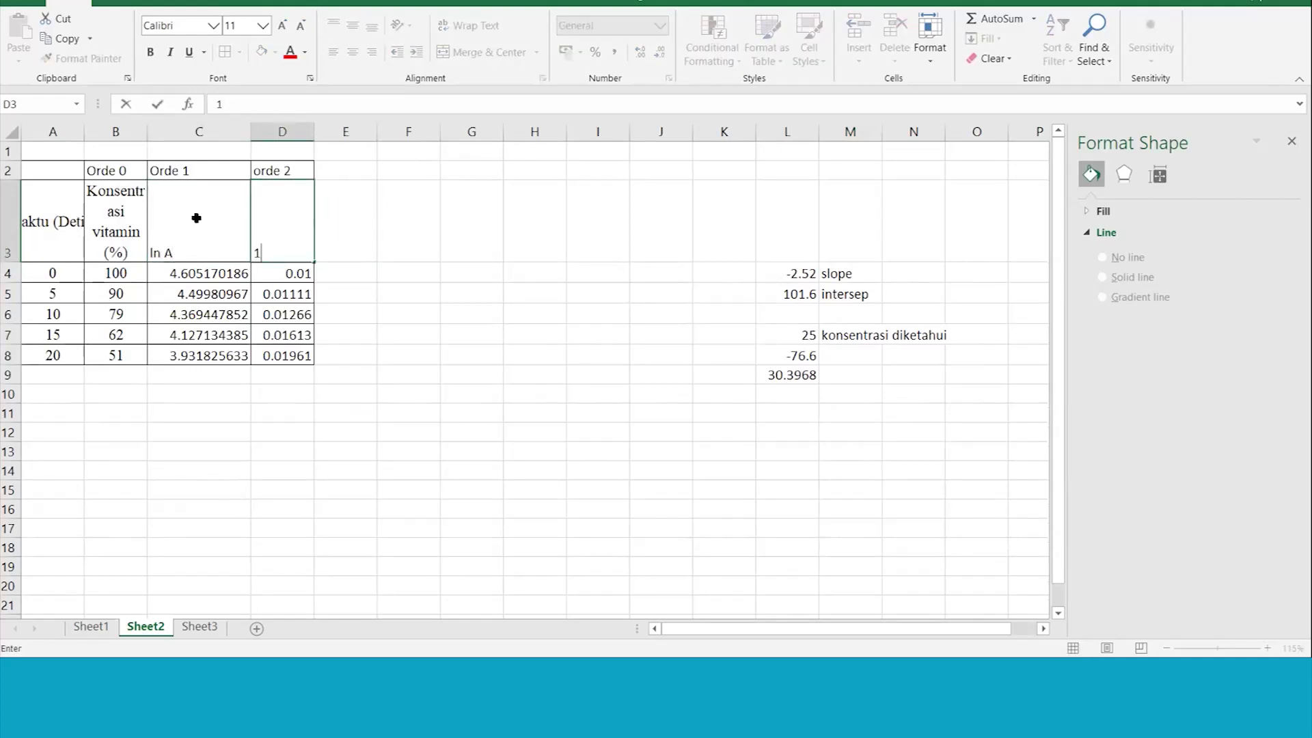
{"action": "left_click", "coordinate": [183, 293]}
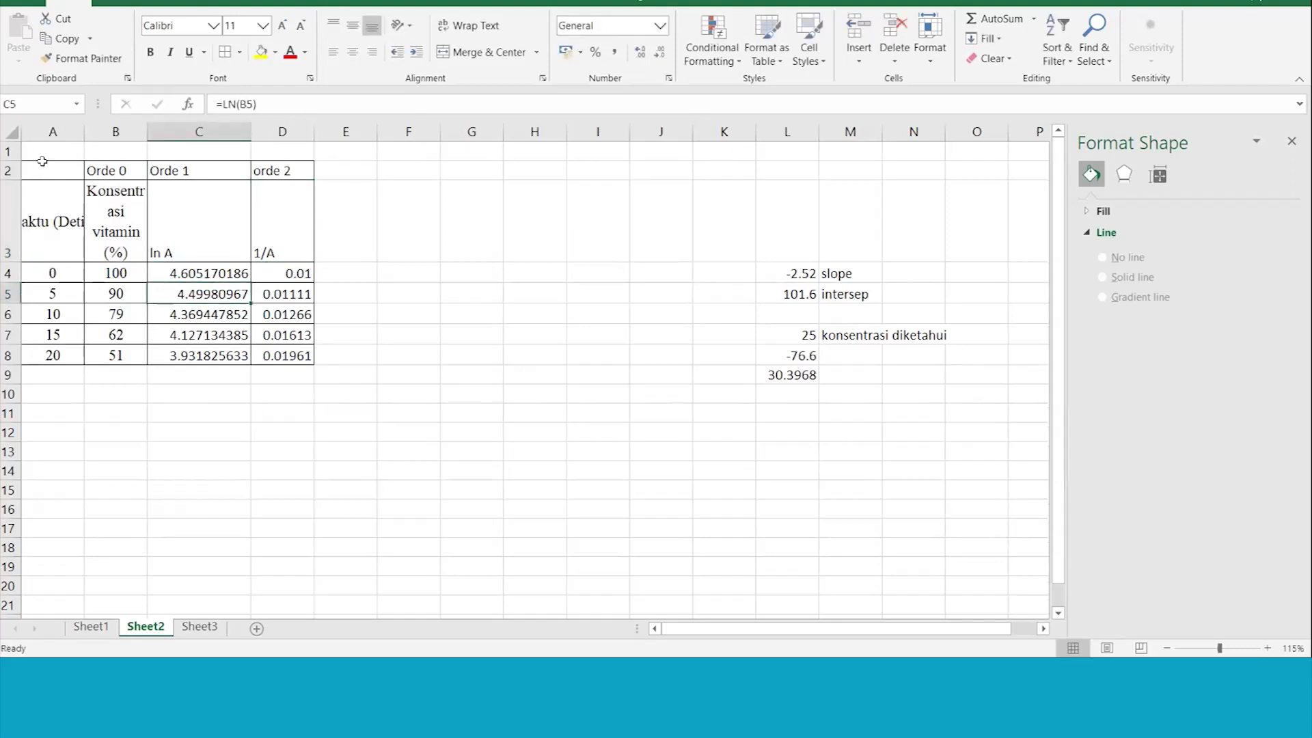
Step: Insert a recommended scatter chart with lines and markers from A3:B8 and place it beside the upper part of the data table
{"action": "left_click_drag", "start_coordinate": [46, 194], "coordinate": [51, 357]}
{"action": "left_click_drag", "start_coordinate": [125, 195], "coordinate": [96, 351]}
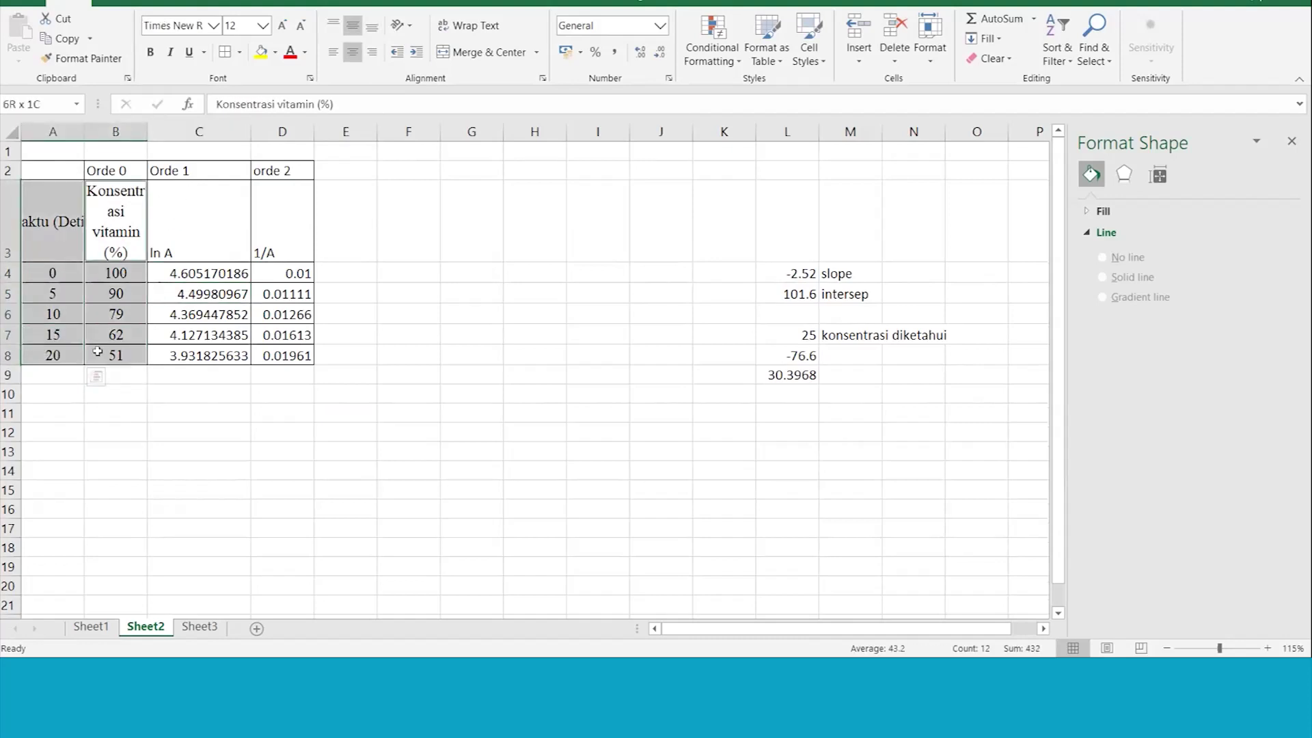
{"action": "left_click", "coordinate": [158, 2]}
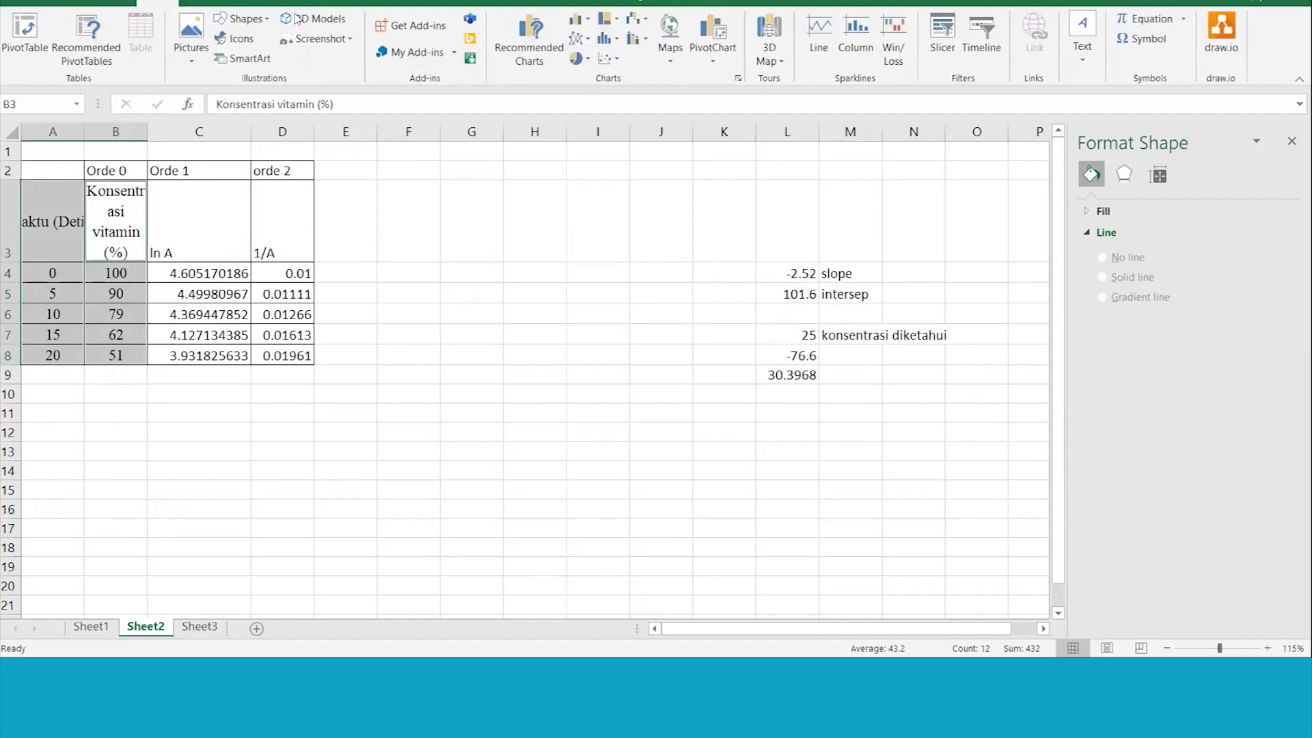
{"action": "left_click", "coordinate": [528, 38]}
{"action": "left_click", "coordinate": [469, 415]}
{"action": "left_click", "coordinate": [809, 542]}
{"action": "left_click_drag", "start_coordinate": [658, 278], "coordinate": [671, 162]}
Step: Add a linear trendline to the Konsentrasi vitamin (%) series and open its formatting options
{"action": "left_click", "coordinate": [507, 268]}
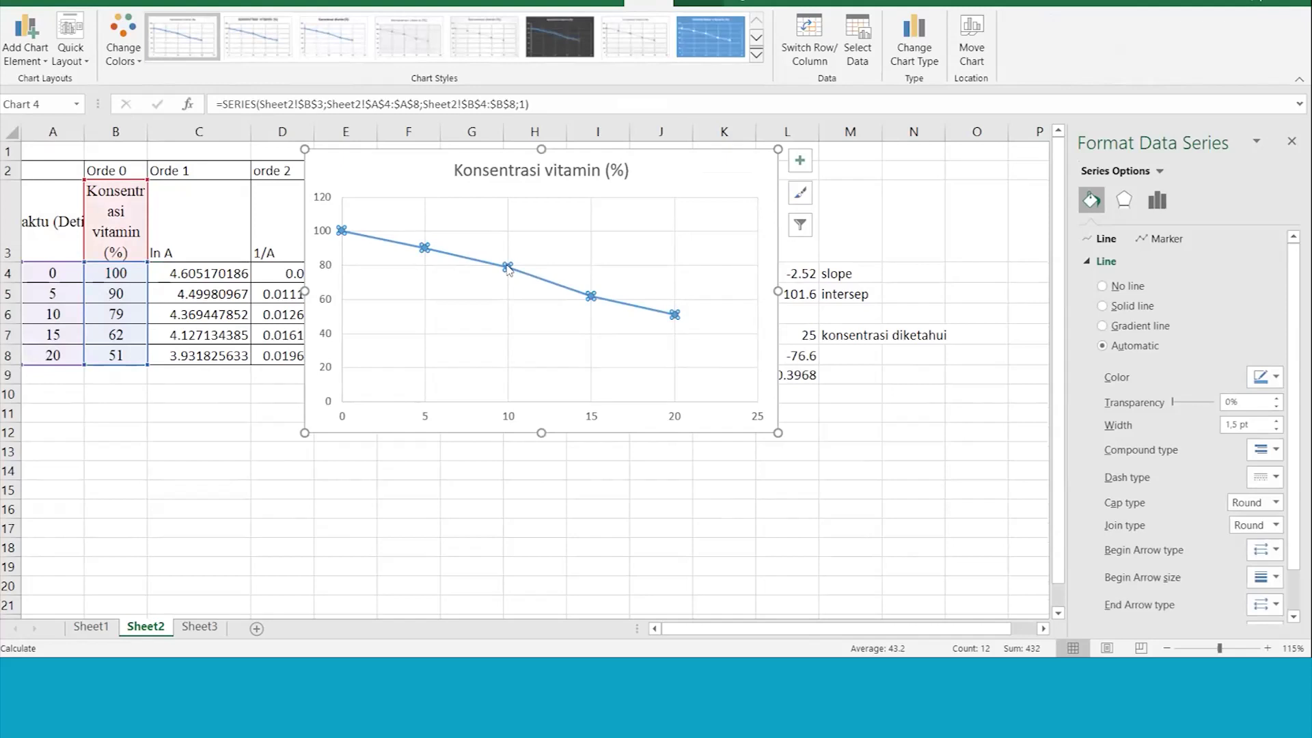
{"action": "left_click", "coordinate": [801, 164]}
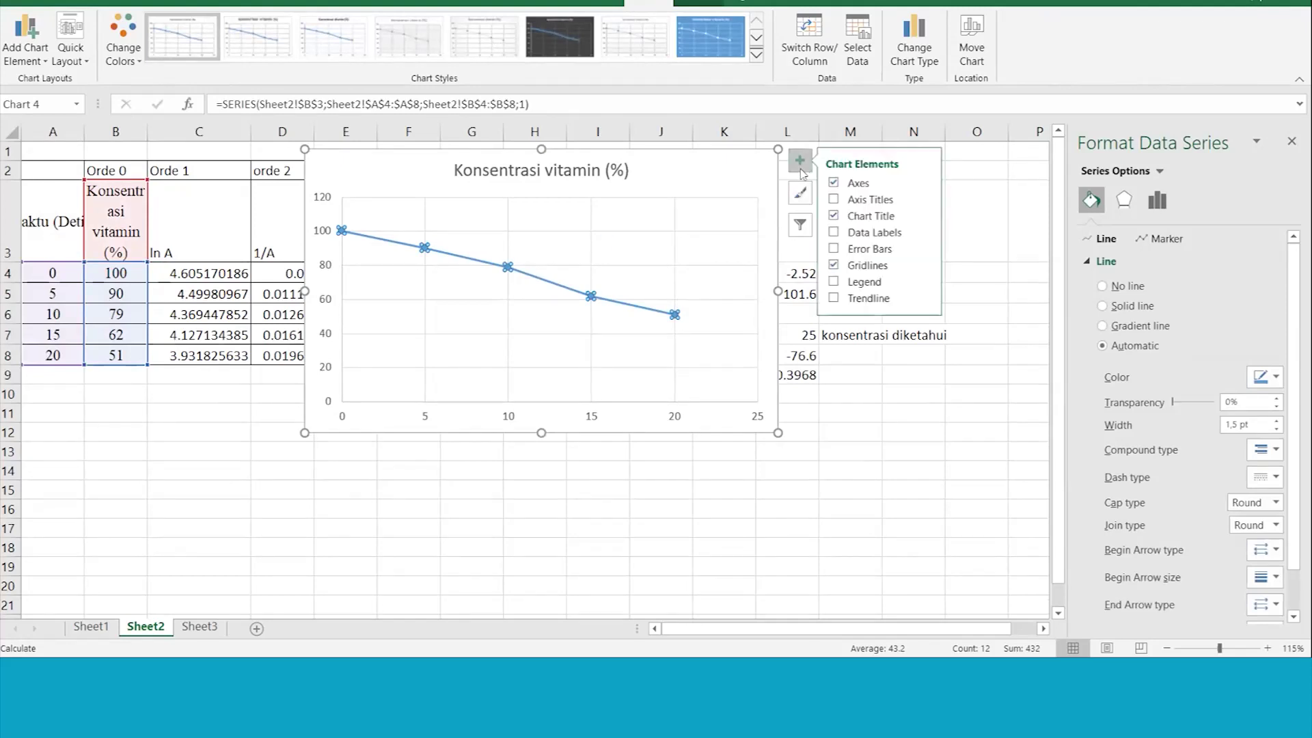
{"action": "left_click", "coordinate": [836, 298]}
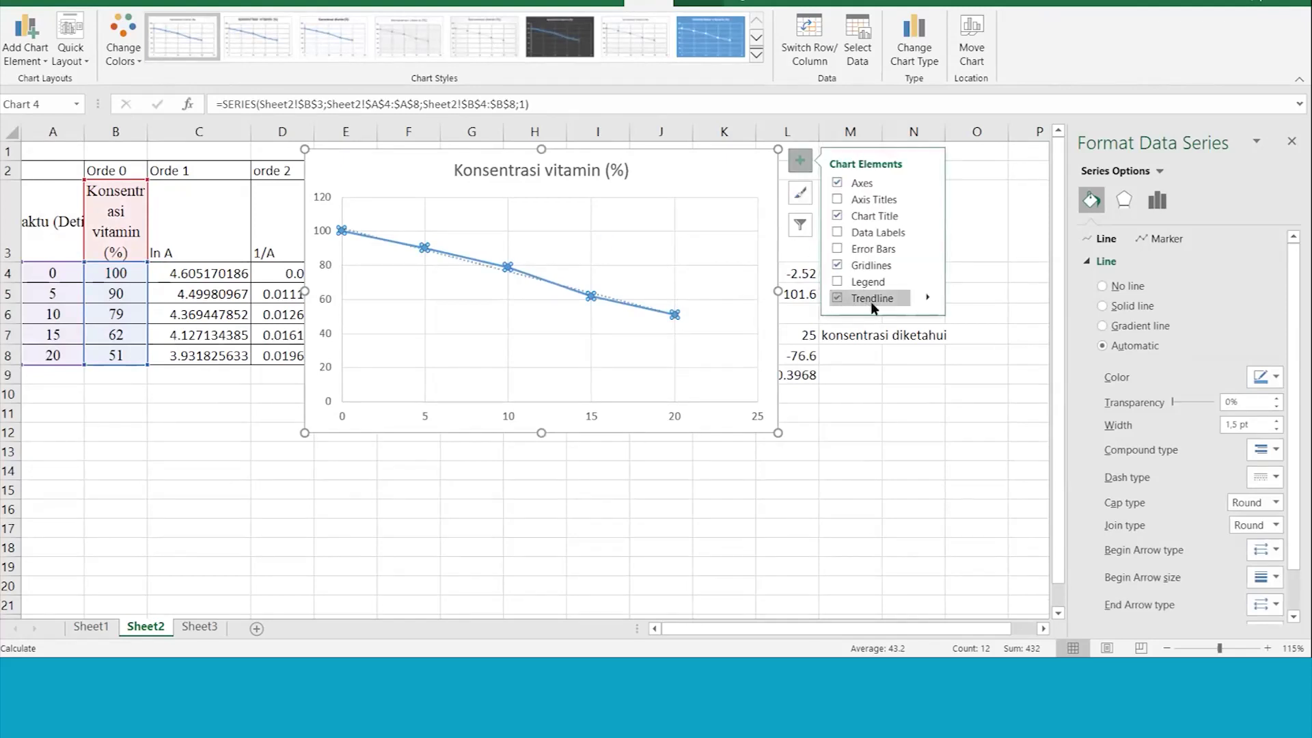
{"action": "left_click", "coordinate": [928, 299]}
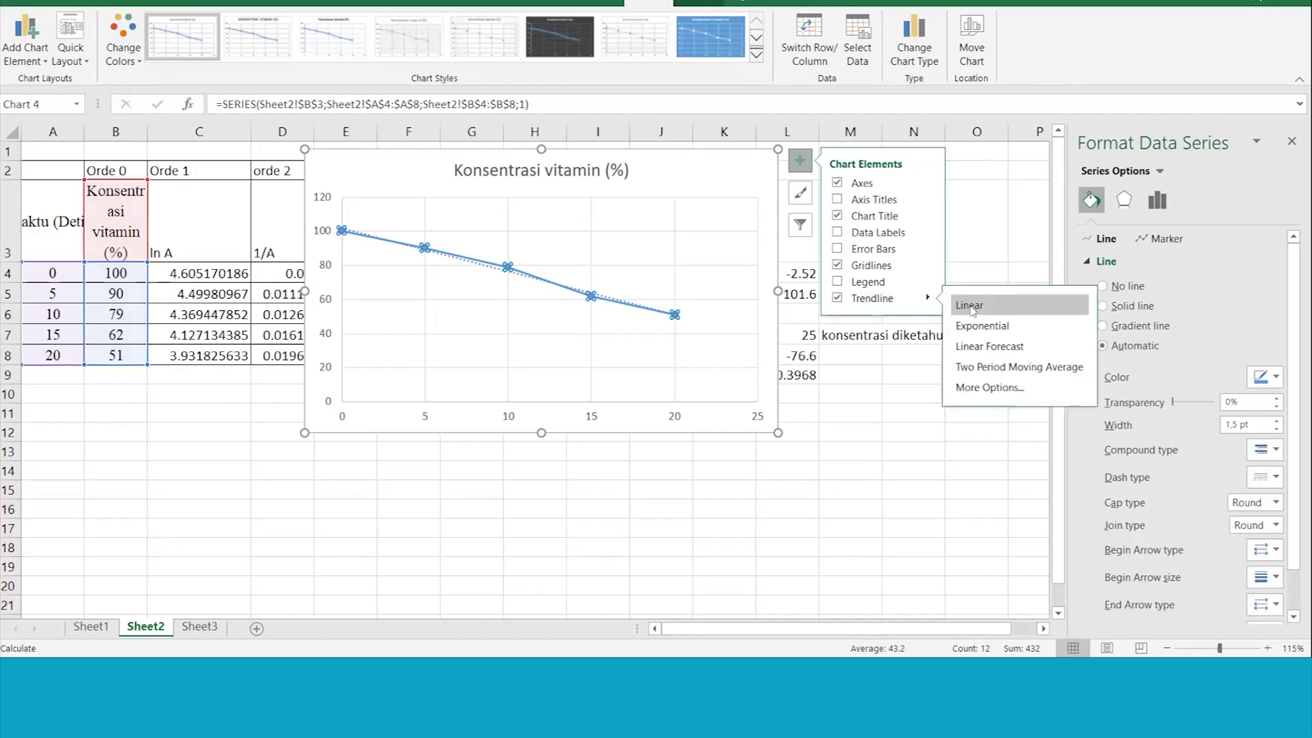
{"action": "left_click", "coordinate": [990, 388]}
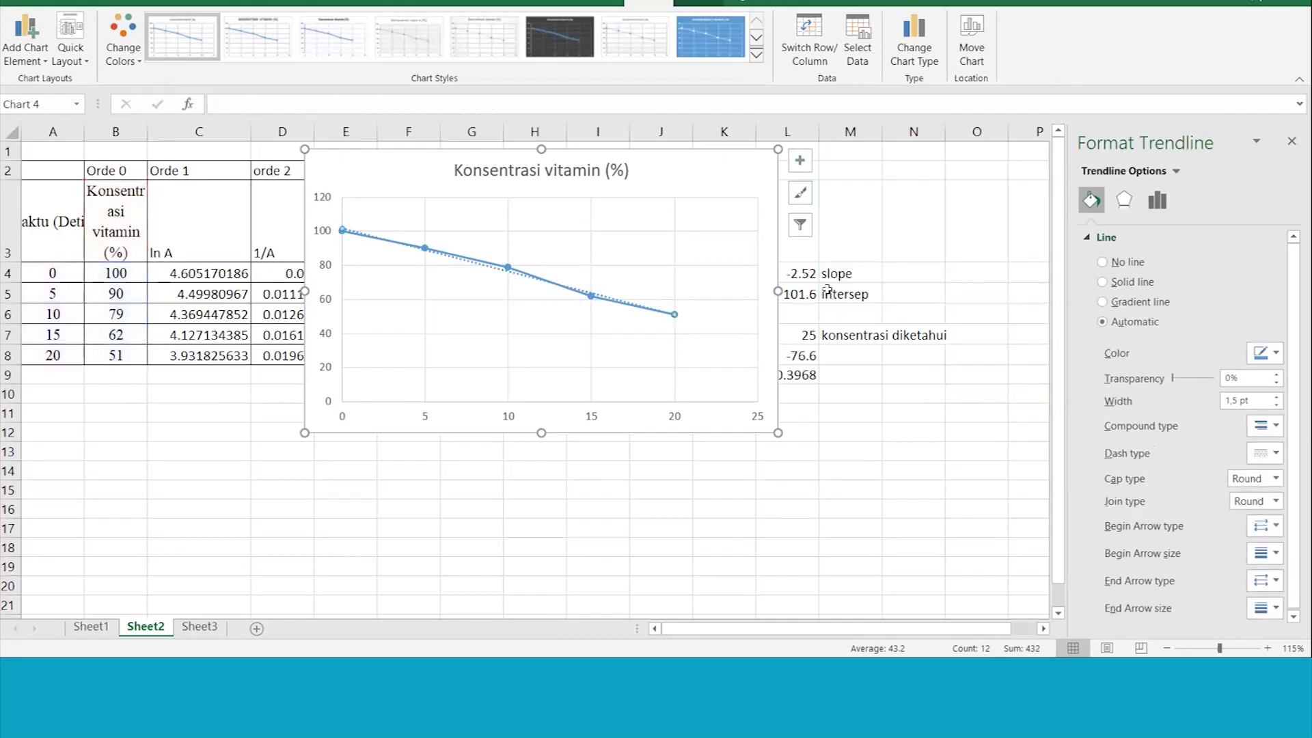
Step: Display the trendline's equation and R-squared value on the chart and place their label beside the chart title
{"action": "left_click", "coordinate": [1156, 202]}
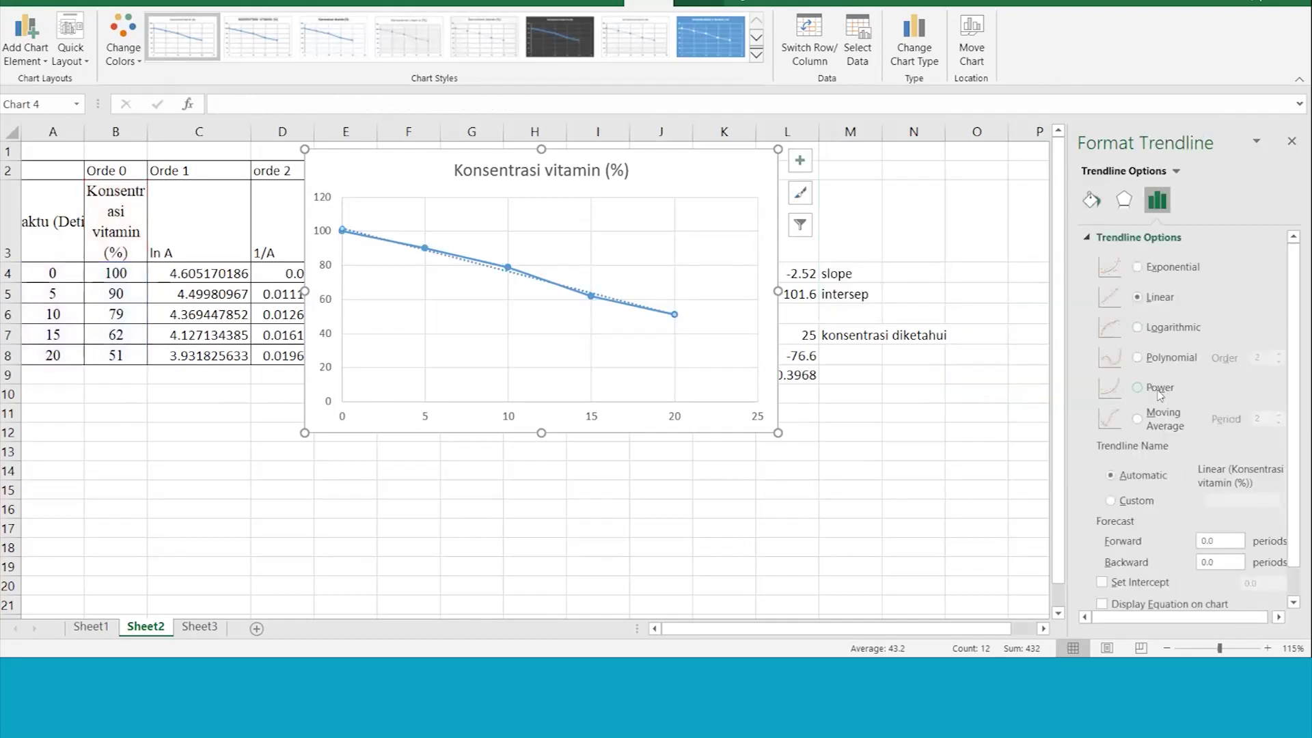
{"action": "scroll", "coordinate": [1158, 387], "scroll_direction": "down", "scroll_amount": 1}
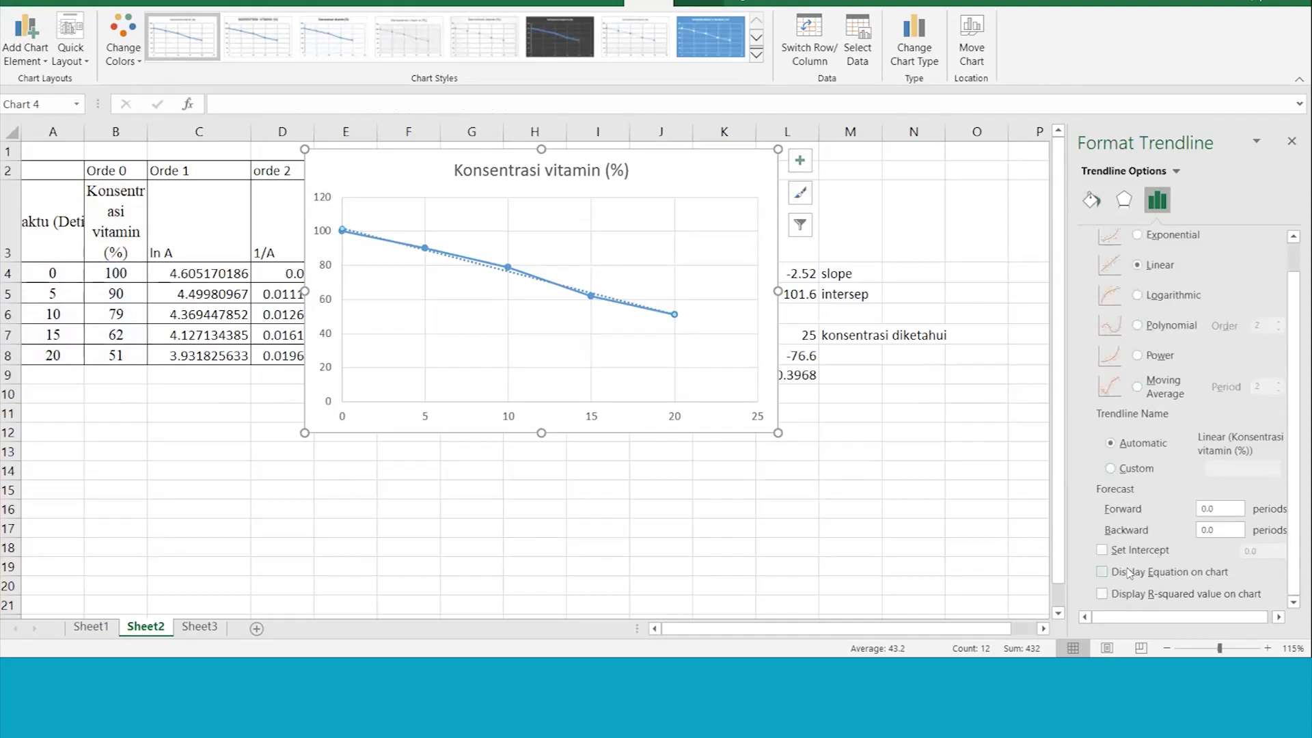
{"action": "left_click", "coordinate": [1127, 594]}
{"action": "left_click", "coordinate": [1116, 572]}
{"action": "left_click", "coordinate": [638, 318]}
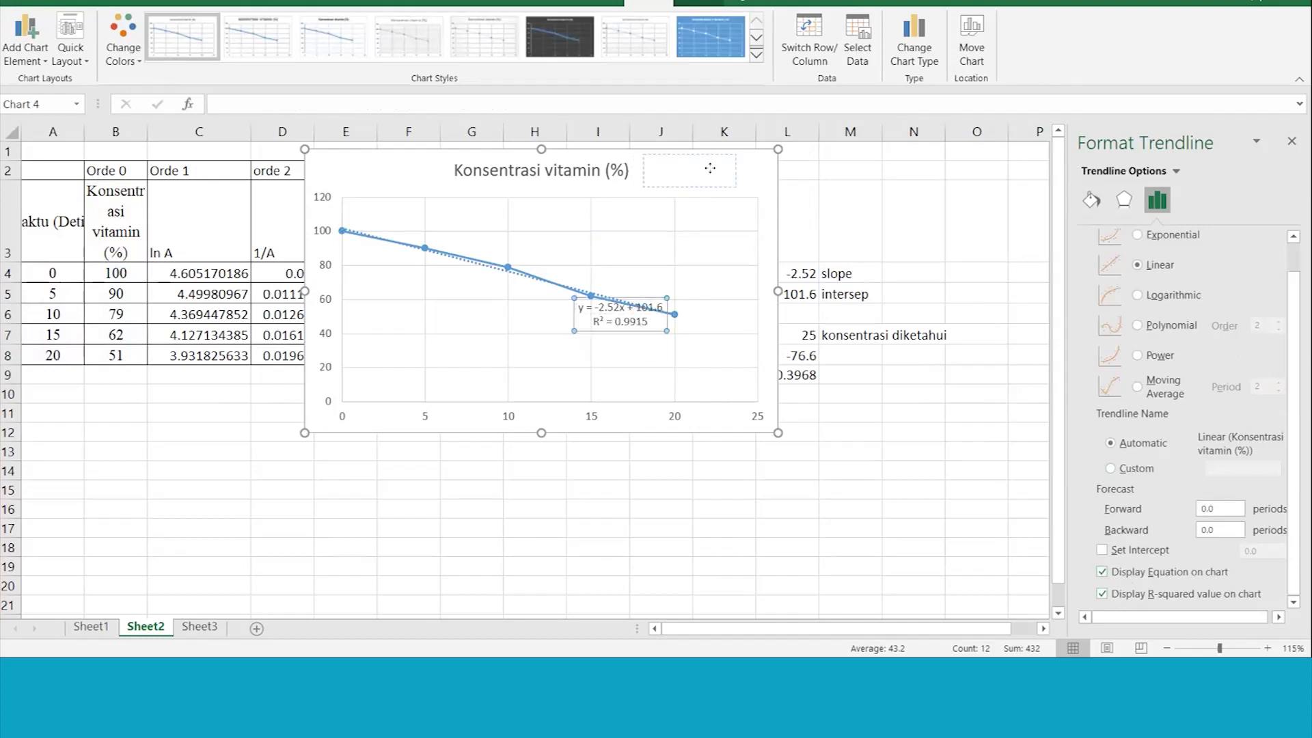
{"action": "left_click_drag", "start_coordinate": [759, 188], "coordinate": [694, 181]}
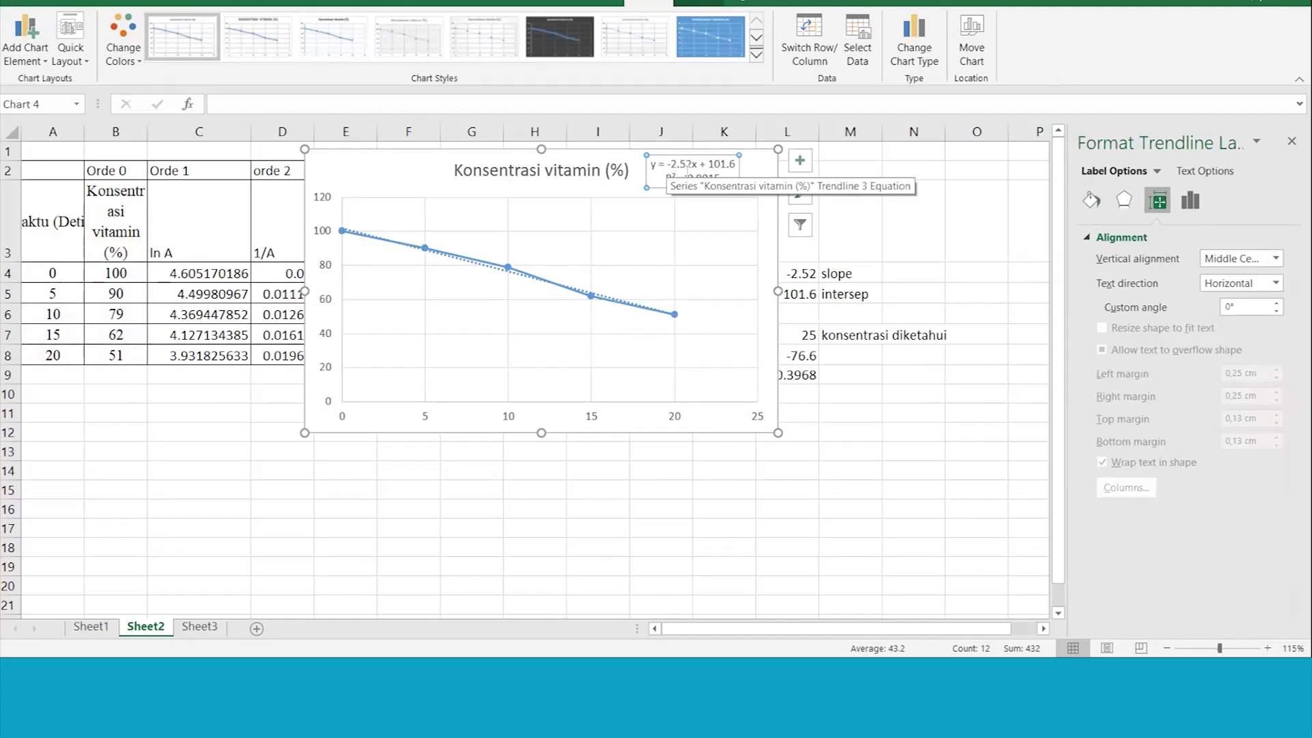
Step: Compare the slope in L4 and intercept in L5 with the trendline equation, and check the R² value
{"action": "left_click", "coordinate": [799, 273]}
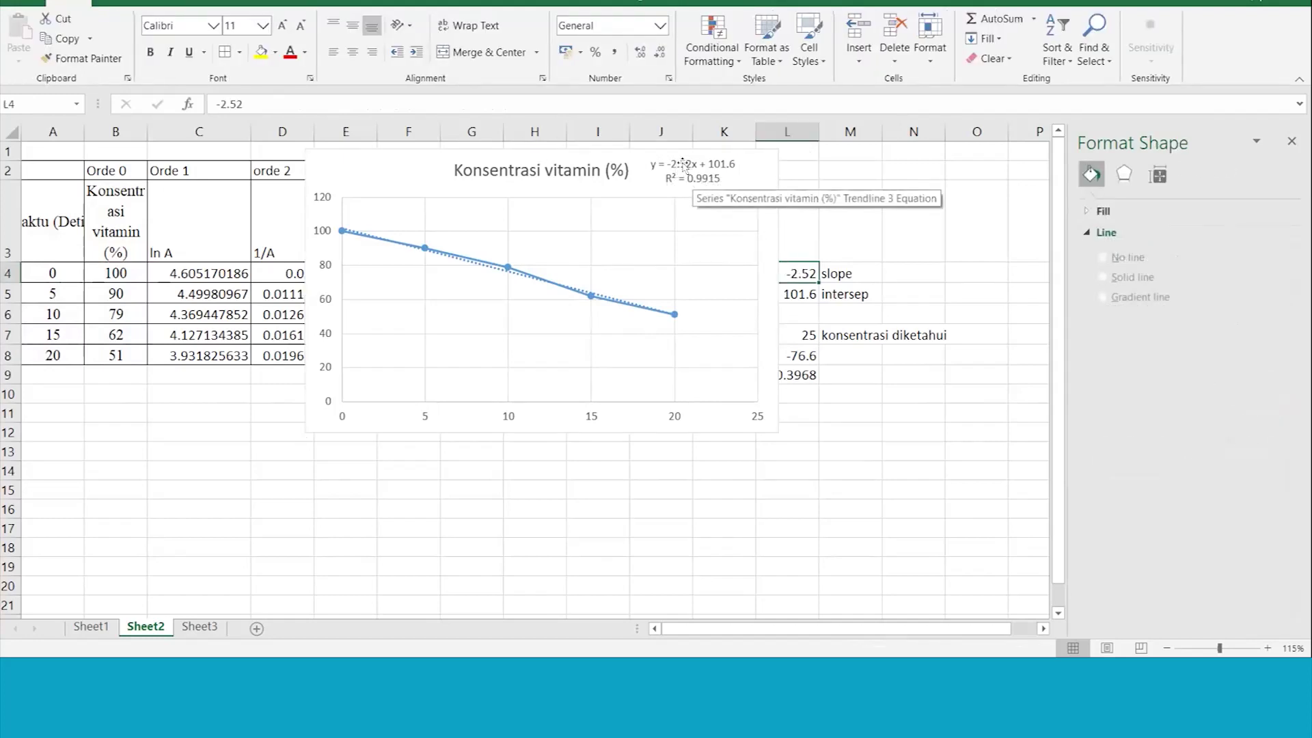
{"action": "left_click", "coordinate": [802, 293]}
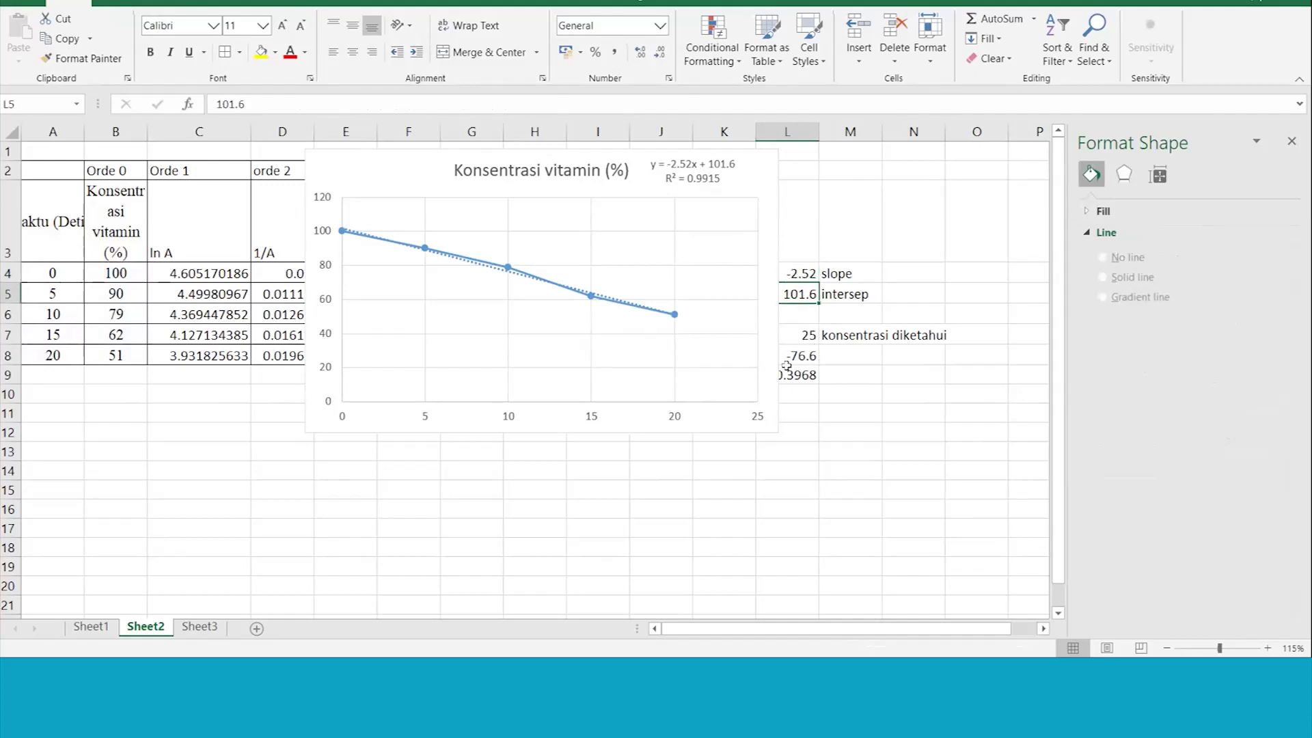
{"action": "left_click", "coordinate": [690, 180]}
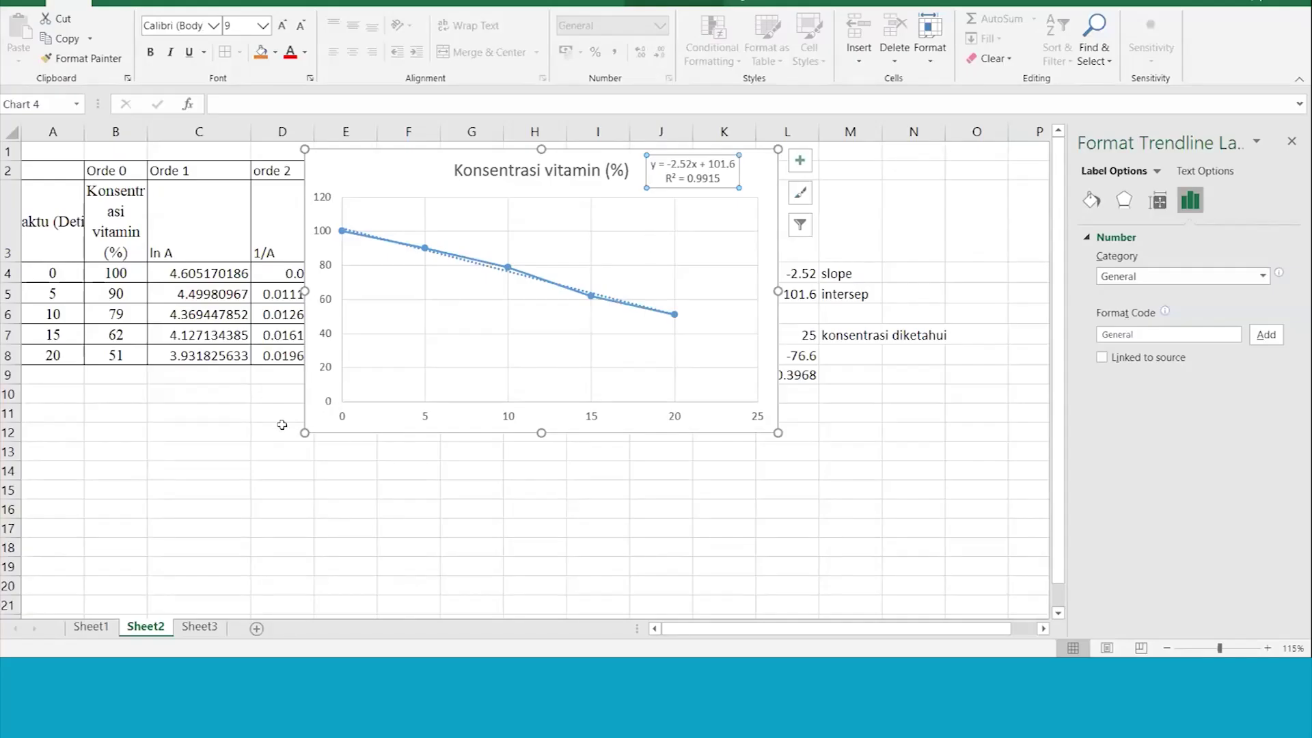
Step: Insert a recommended scatter chart with lines and markers from A3:A8 and C3:C8, and place it directly below the data table
{"action": "left_click", "coordinate": [256, 406]}
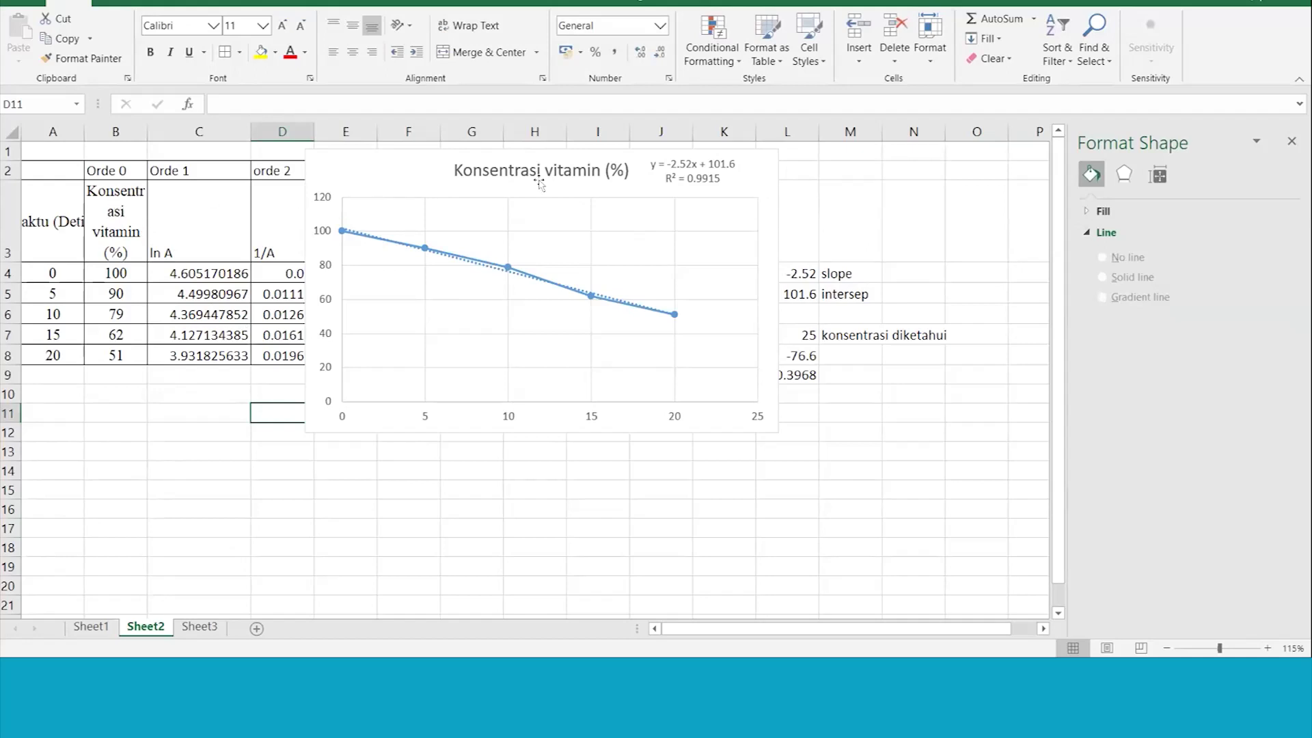
{"action": "left_click_drag", "start_coordinate": [53, 222], "coordinate": [53, 355]}
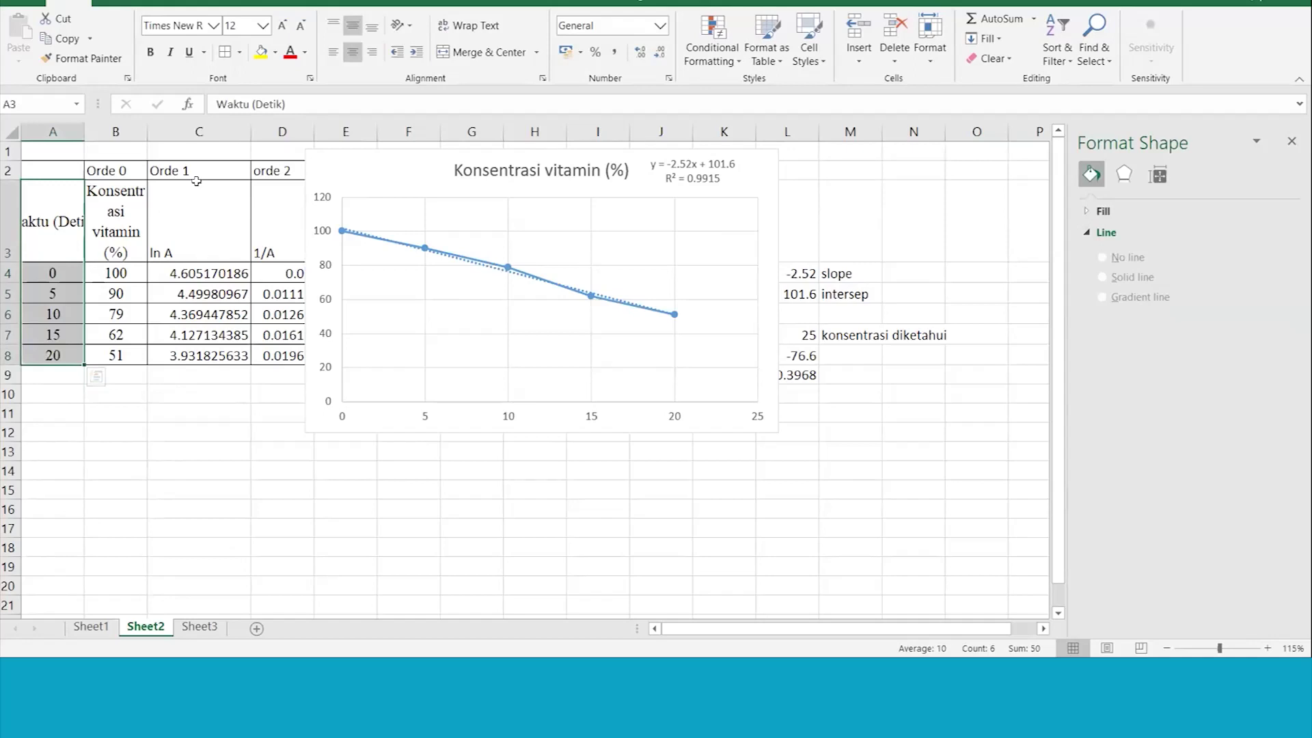
{"action": "left_click_drag", "start_coordinate": [198, 200], "coordinate": [187, 348]}
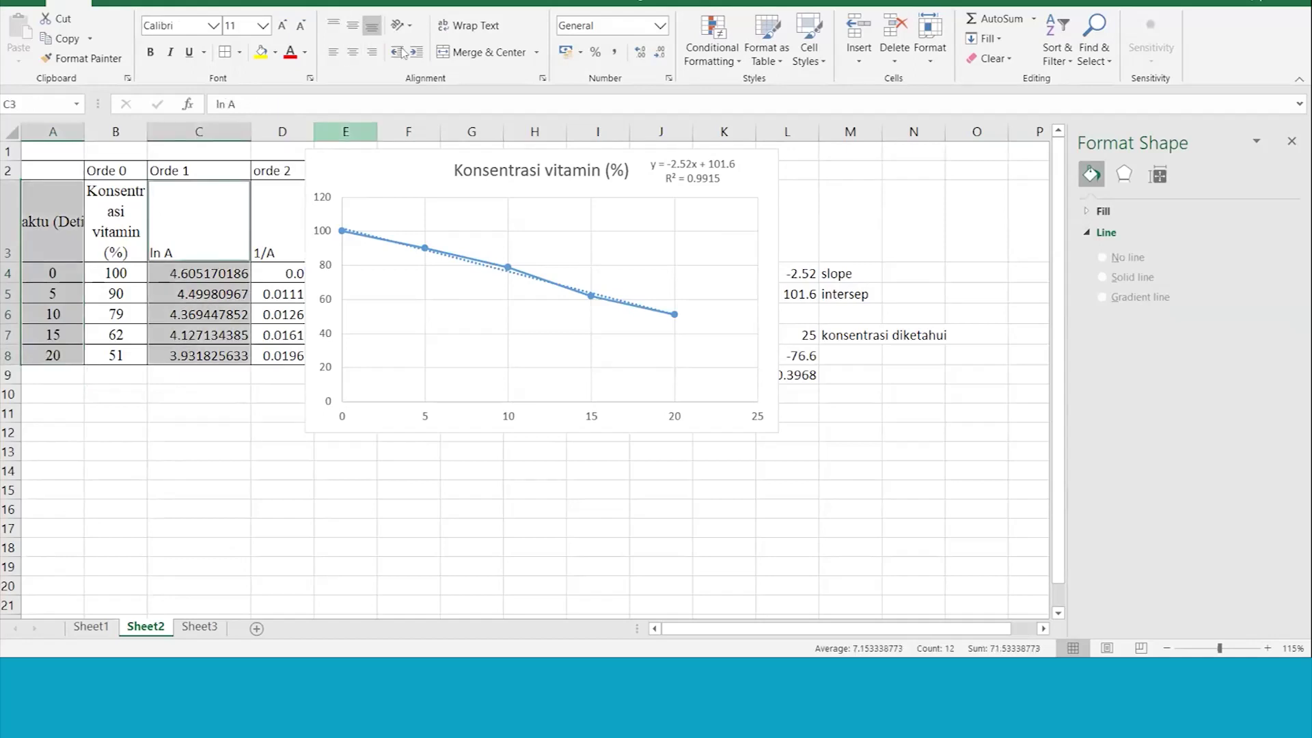
{"action": "left_click", "coordinate": [158, 3]}
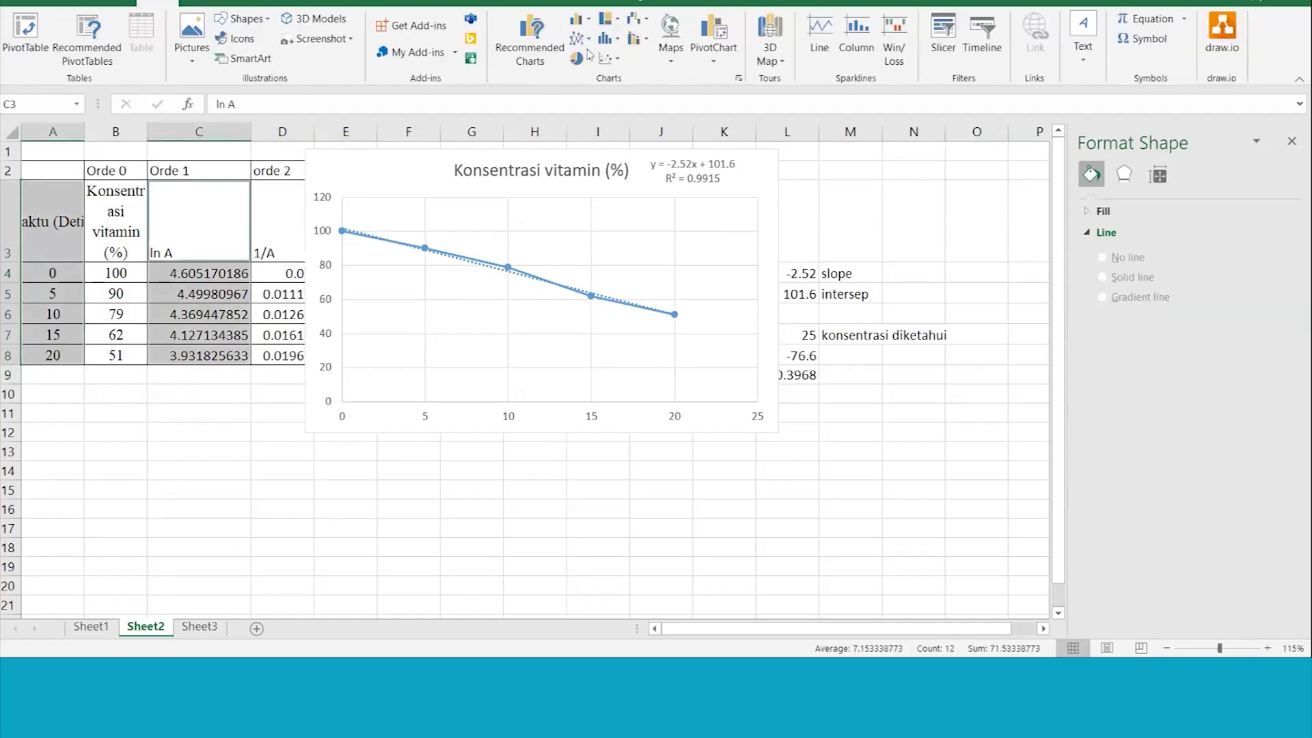
{"action": "left_click", "coordinate": [528, 38]}
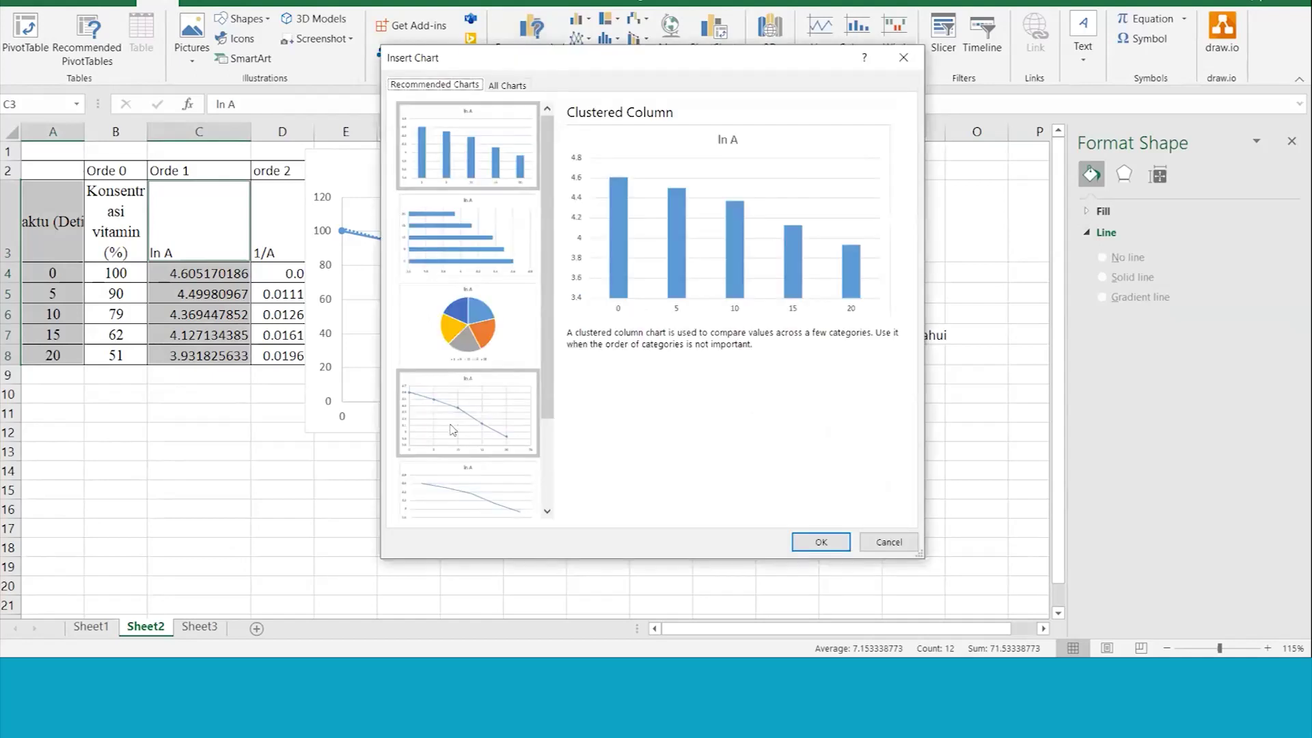
{"action": "left_click", "coordinate": [451, 429]}
{"action": "left_click", "coordinate": [804, 542]}
{"action": "left_click_drag", "start_coordinate": [636, 266], "coordinate": [284, 392]}
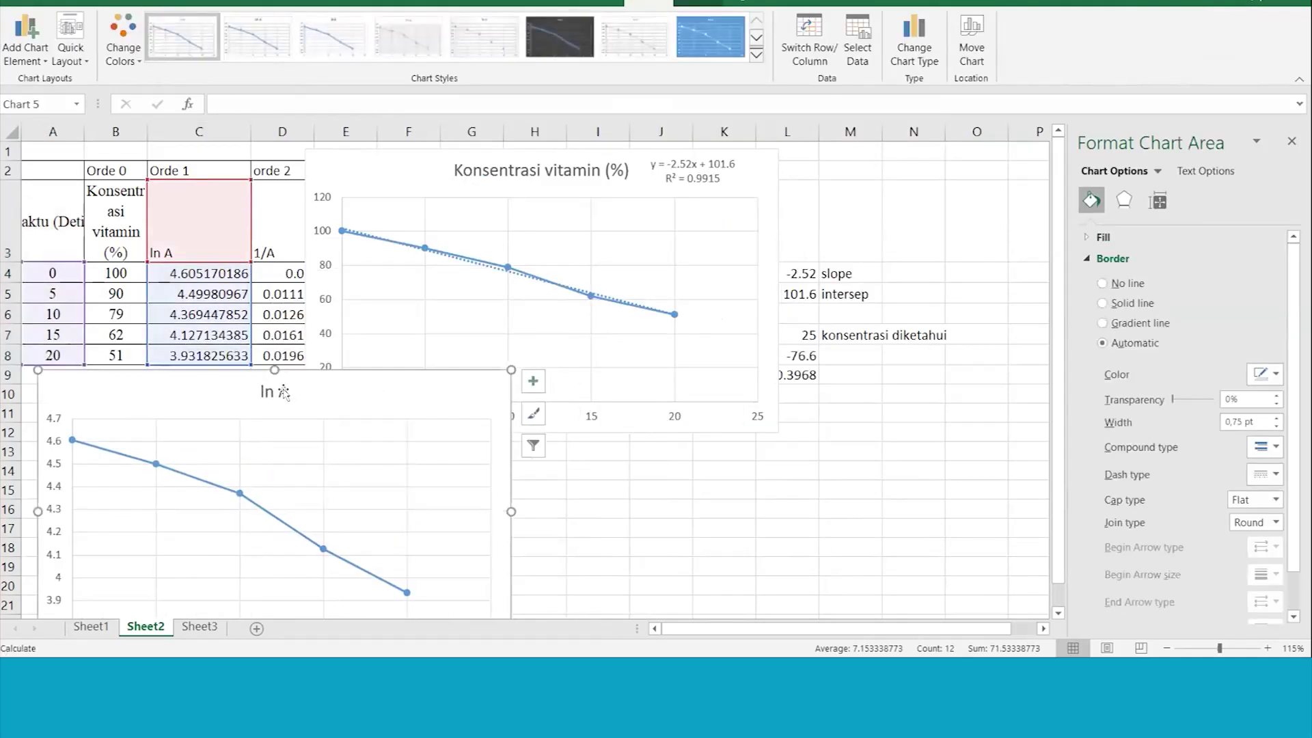
Step: Add a linear trendline to the ln A chart and open the trendline's formatting options
{"action": "left_click", "coordinate": [531, 388]}
{"action": "left_click", "coordinate": [572, 520]}
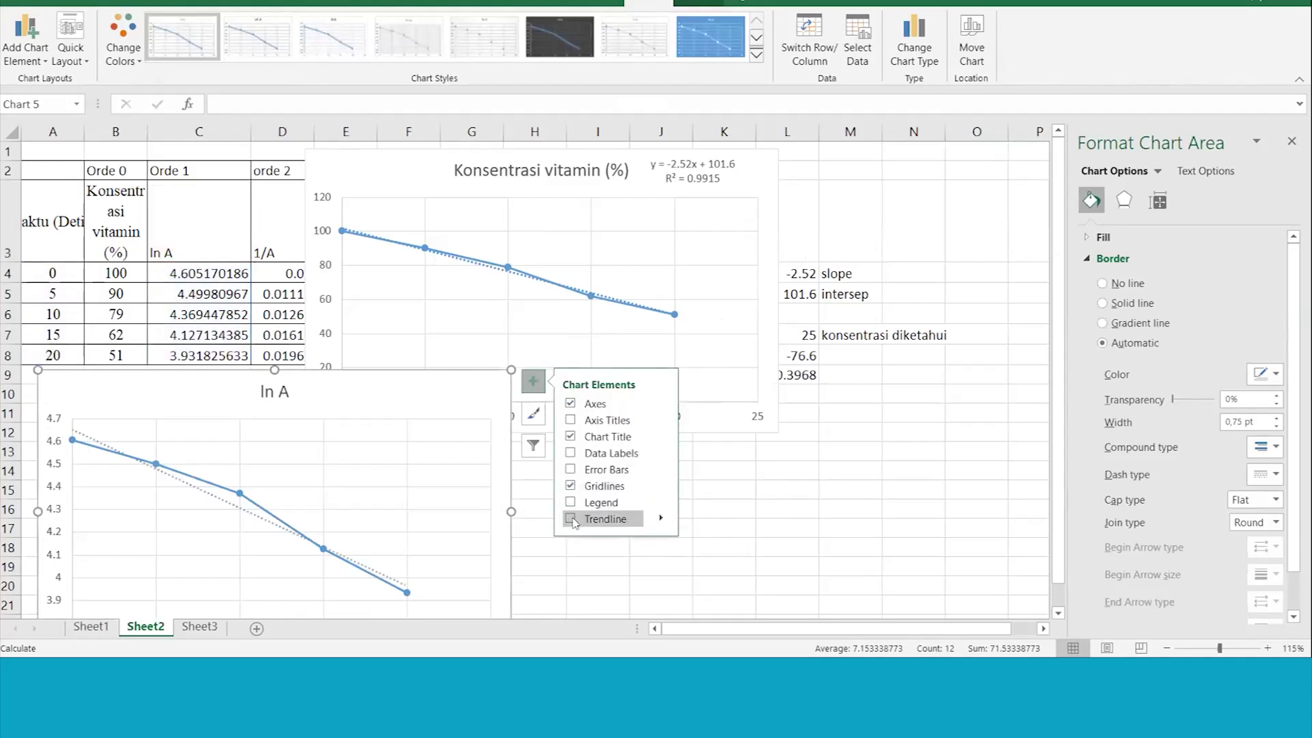
{"action": "left_click", "coordinate": [661, 518]}
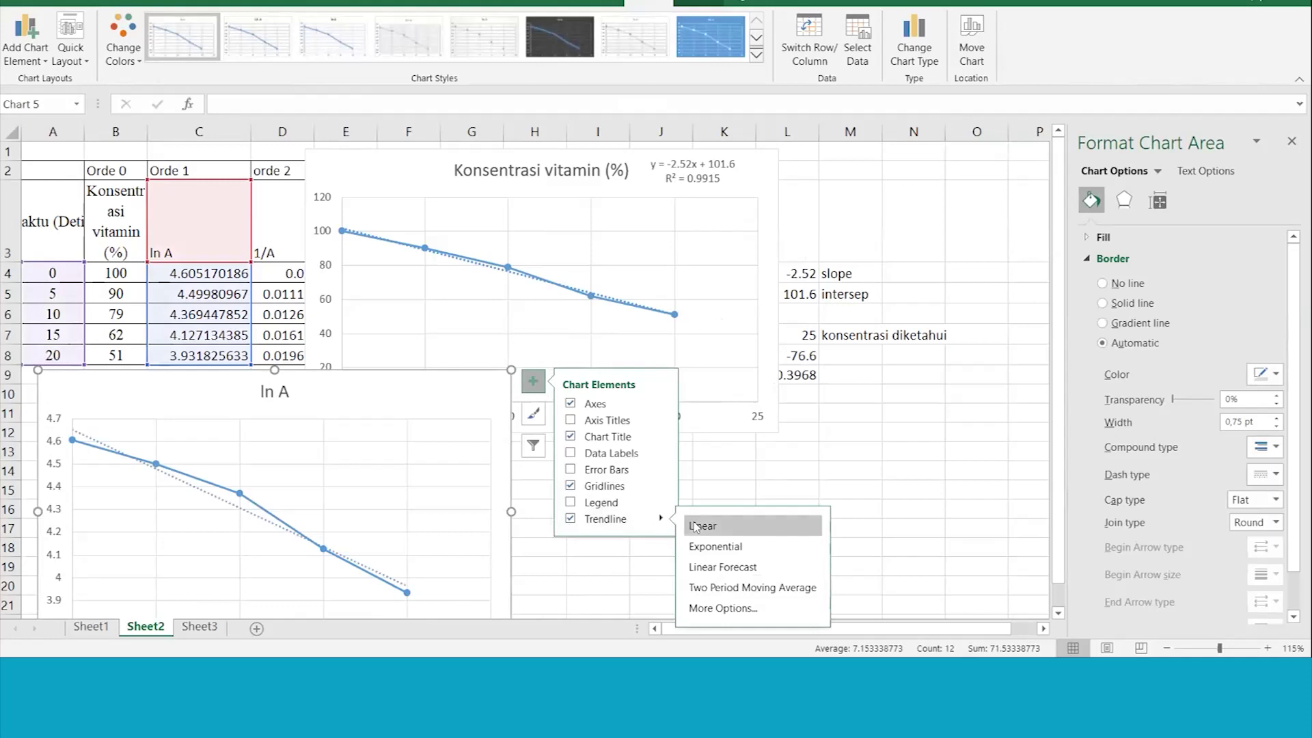
{"action": "left_click", "coordinate": [722, 607]}
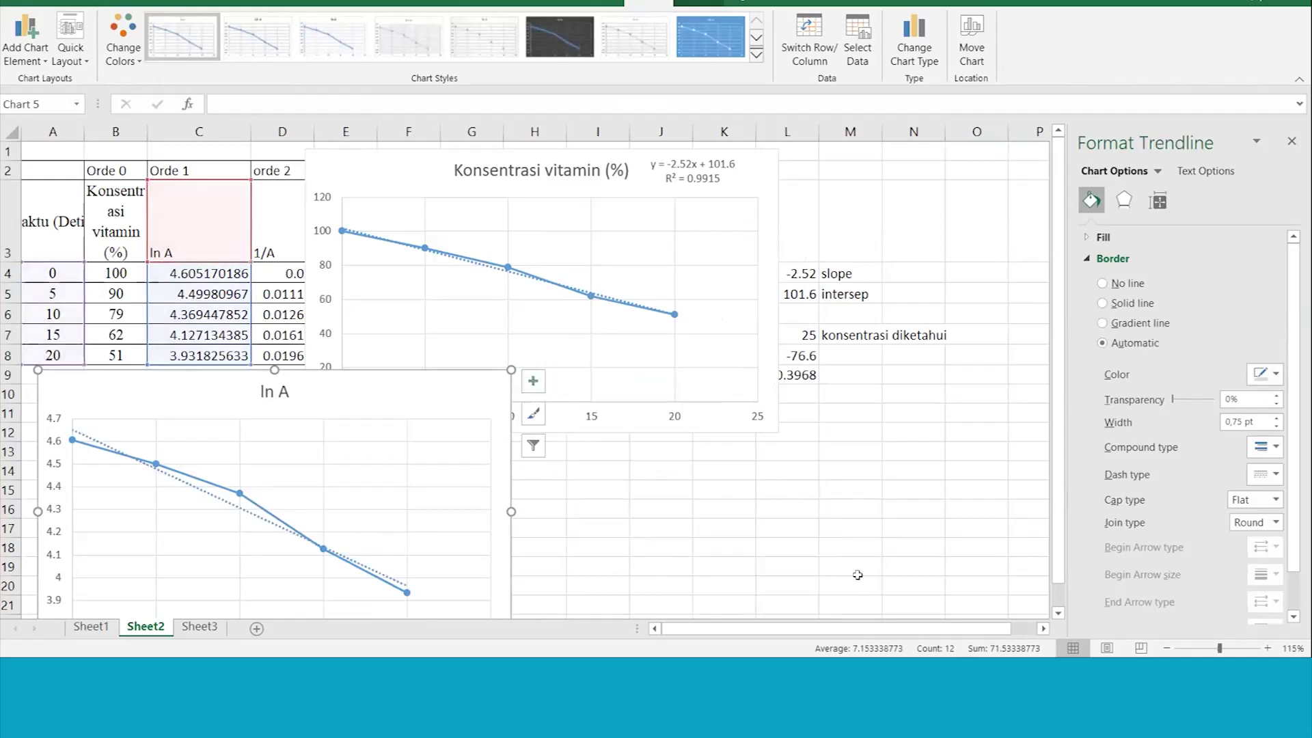
{"action": "left_click", "coordinate": [1157, 200]}
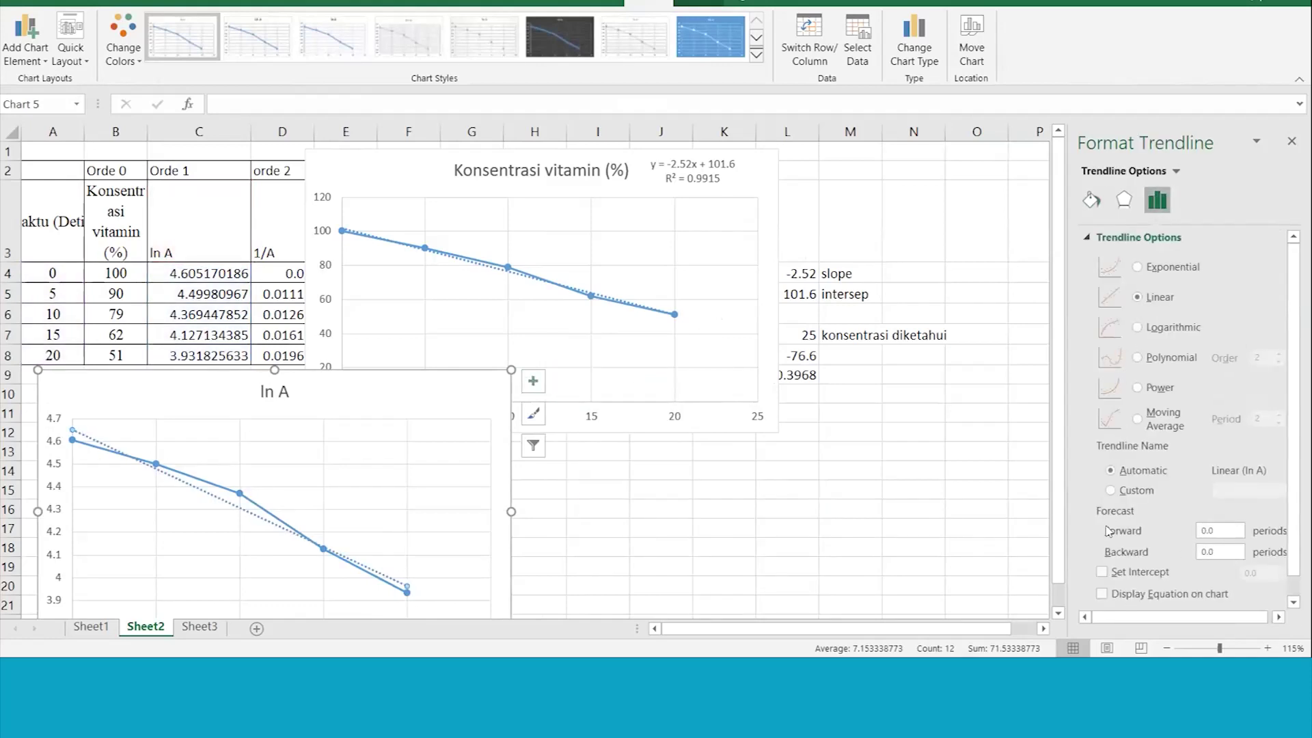
Step: Display the ln A trendline's equation and R-squared value, and place their label beside the chart title
{"action": "scroll", "coordinate": [1119, 589], "scroll_direction": "down", "scroll_amount": 1}
{"action": "left_click", "coordinate": [1115, 592]}
{"action": "left_click", "coordinate": [1103, 572]}
{"action": "left_click", "coordinate": [362, 580]}
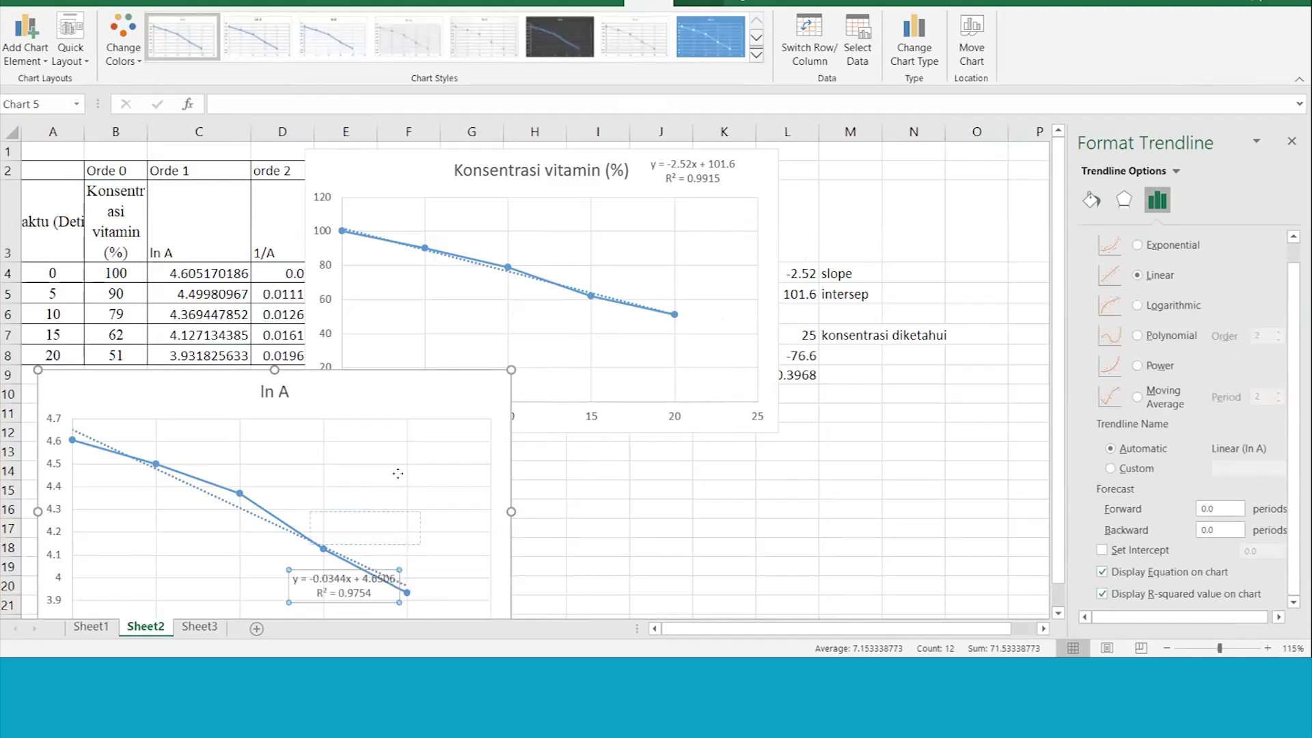
{"action": "left_click_drag", "start_coordinate": [344, 585], "coordinate": [389, 395]}
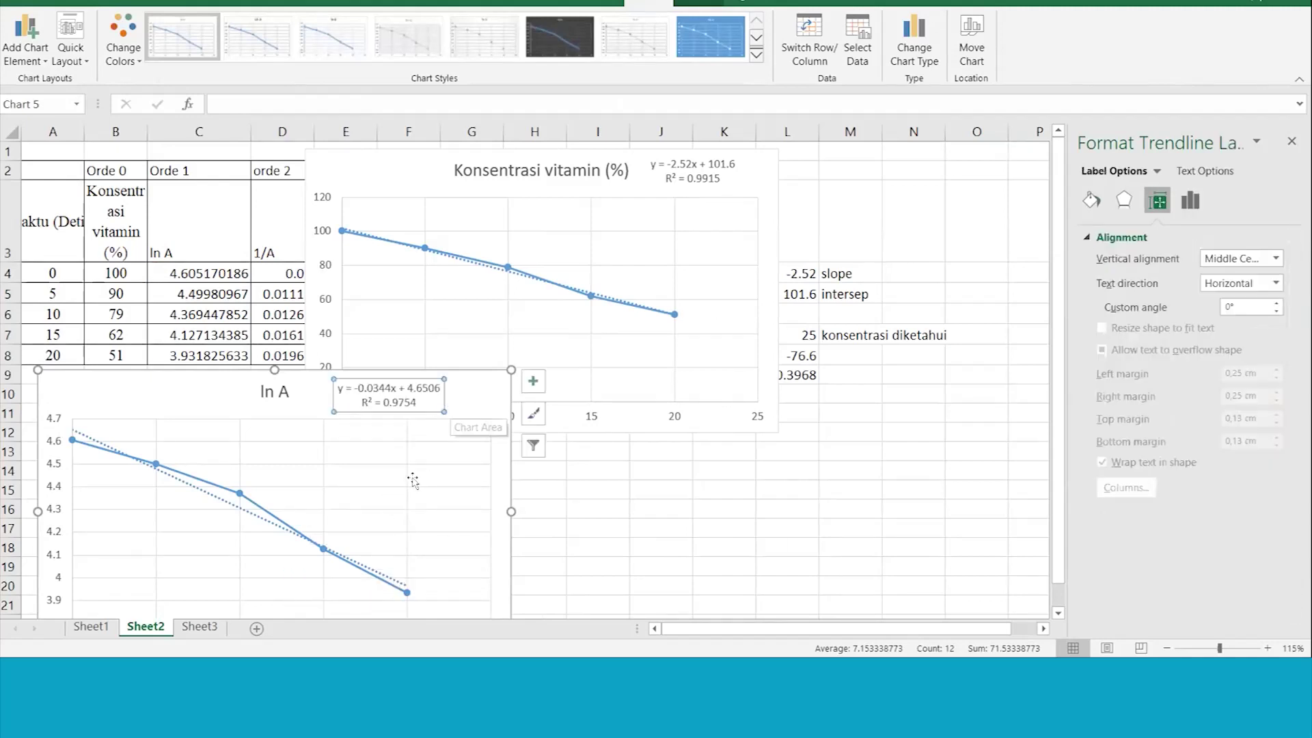
{"action": "left_click", "coordinate": [595, 526]}
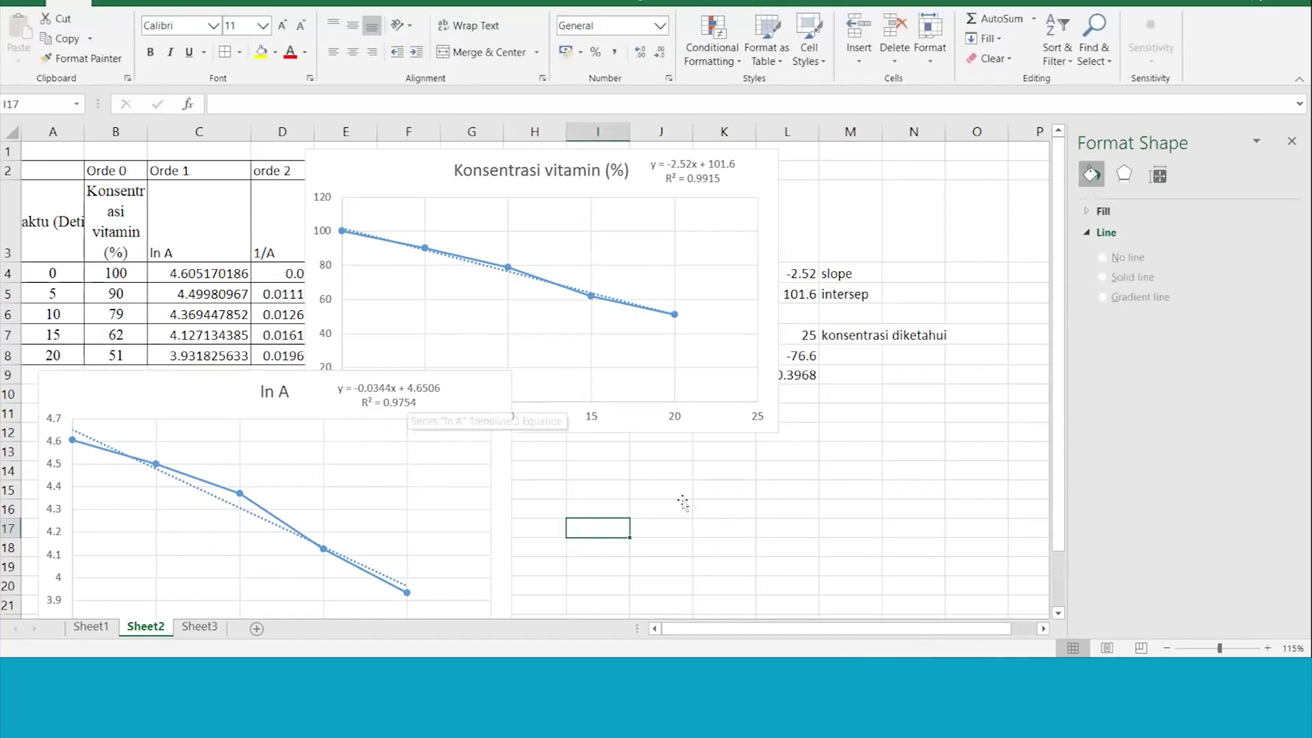
{"action": "left_click", "coordinate": [434, 405]}
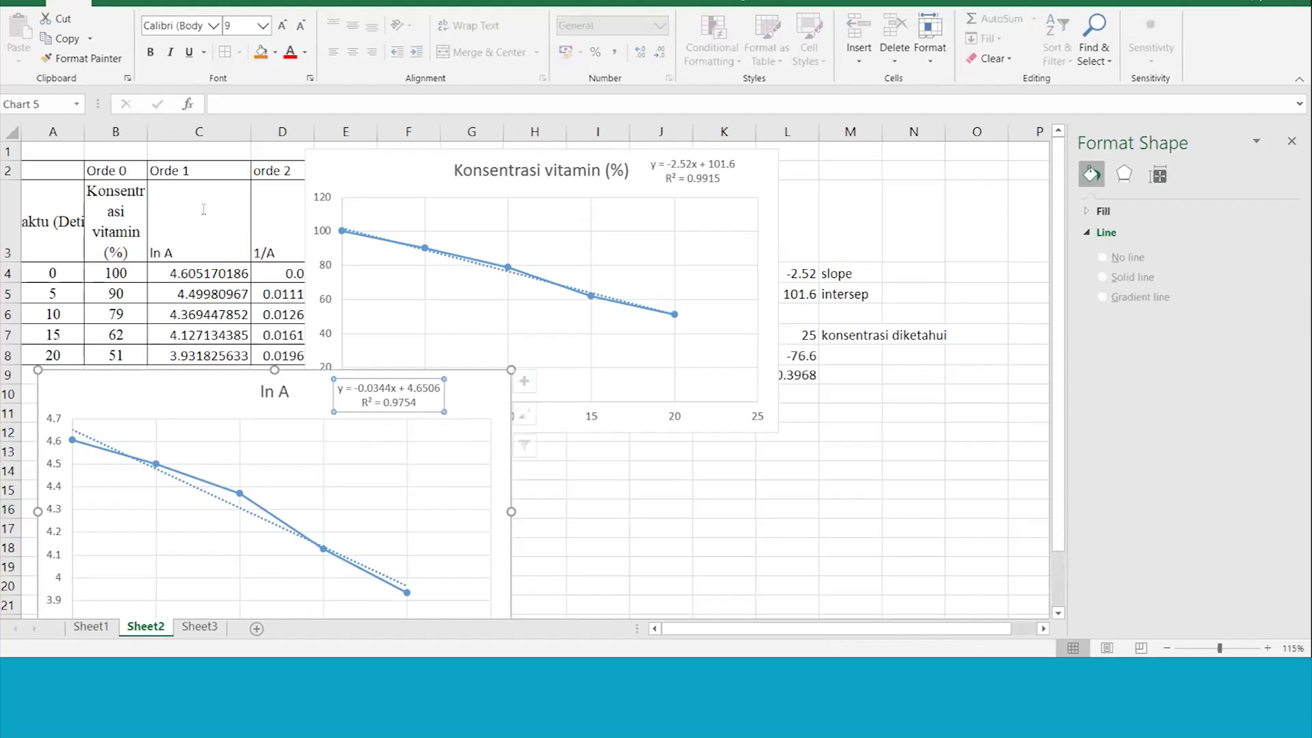
Step: Insert a recommended scatter chart with lines and markers from A3:A8 and D3:D8, and place it beside the ln A chart
{"action": "left_click_drag", "start_coordinate": [68, 205], "coordinate": [56, 355]}
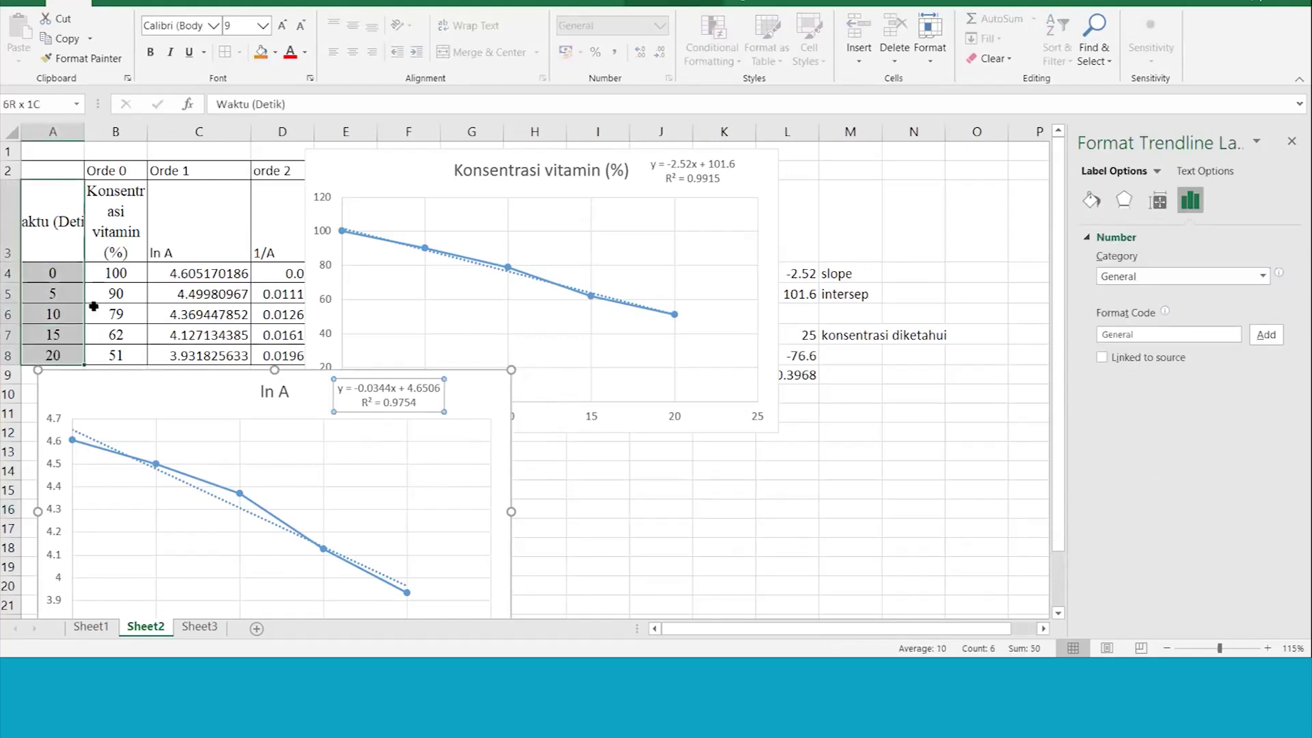
{"action": "left_click_drag", "start_coordinate": [276, 205], "coordinate": [276, 354]}
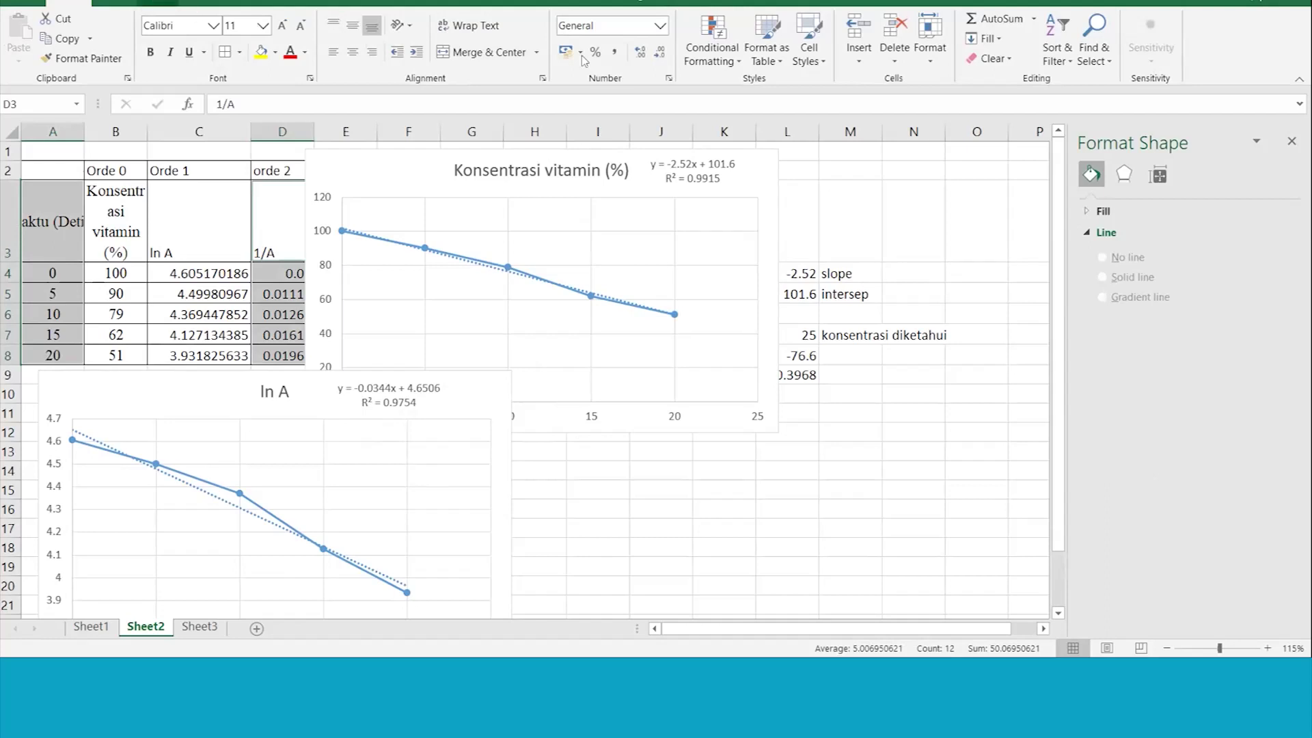
{"action": "left_click", "coordinate": [157, 3]}
{"action": "left_click", "coordinate": [531, 30]}
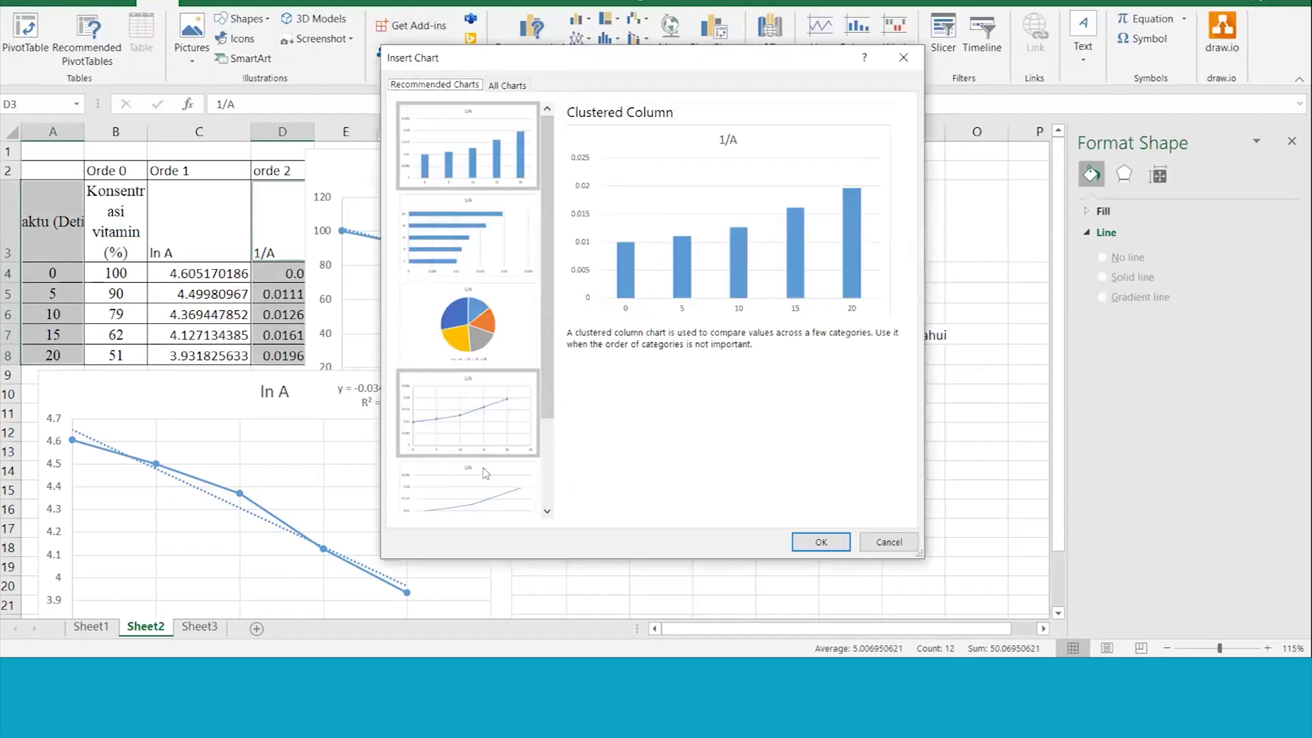
{"action": "scroll", "coordinate": [485, 473], "scroll_direction": "down", "scroll_amount": 2}
{"action": "left_click", "coordinate": [467, 295]}
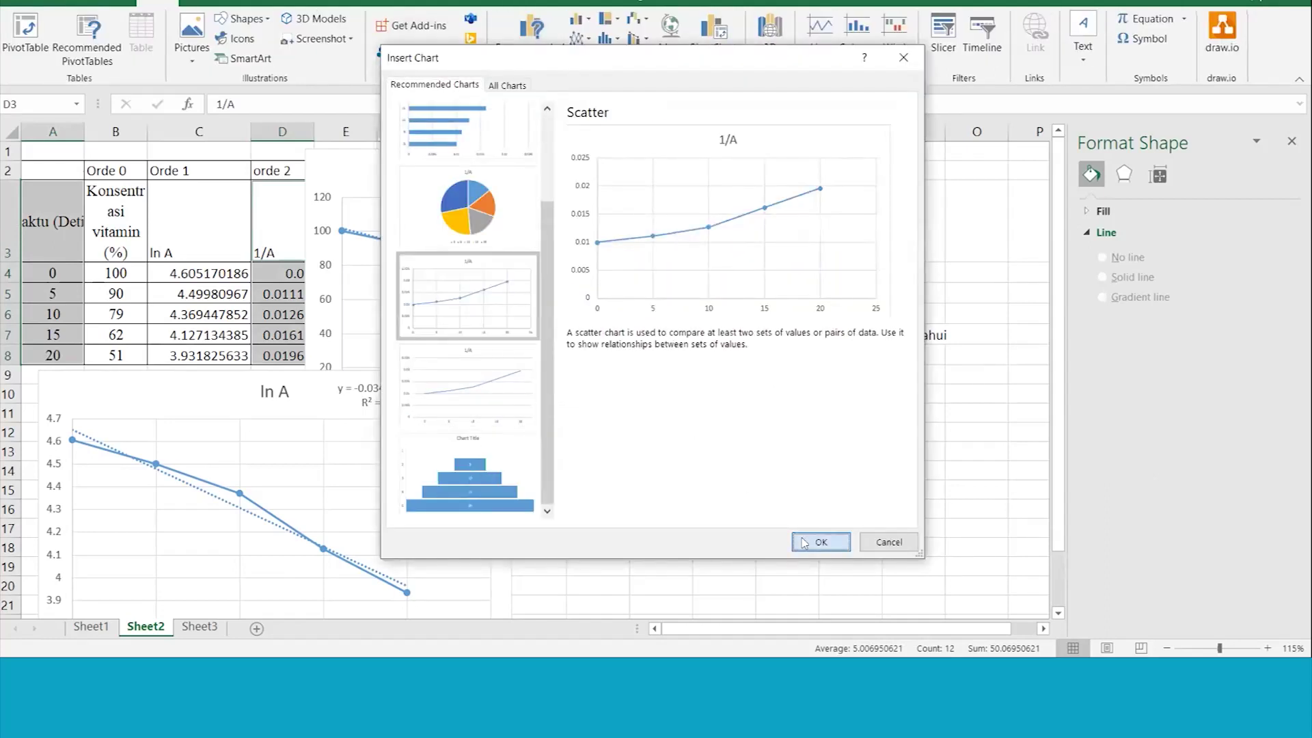
{"action": "left_click", "coordinate": [820, 541]}
{"action": "left_click_drag", "start_coordinate": [612, 289], "coordinate": [805, 395]}
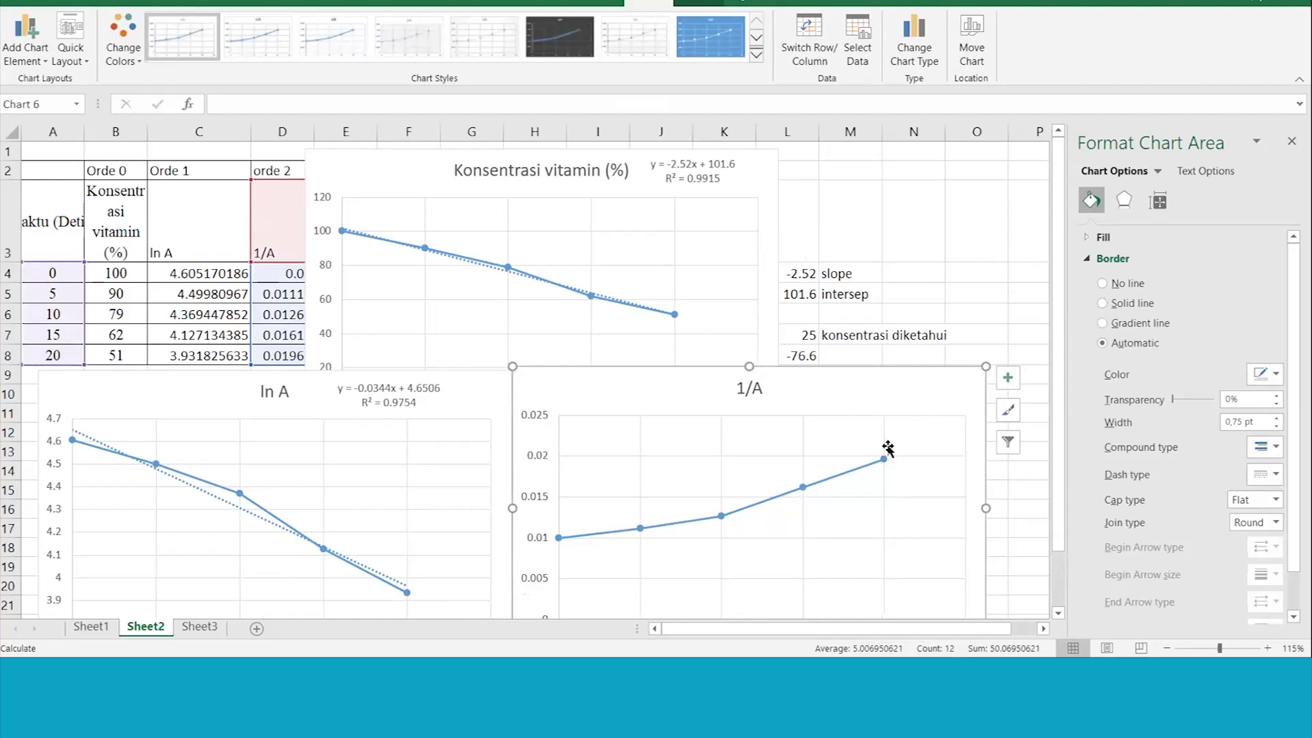
Step: Add a linear trendline to the 1/A series and open the trendline's formatting options
{"action": "left_click", "coordinate": [802, 487]}
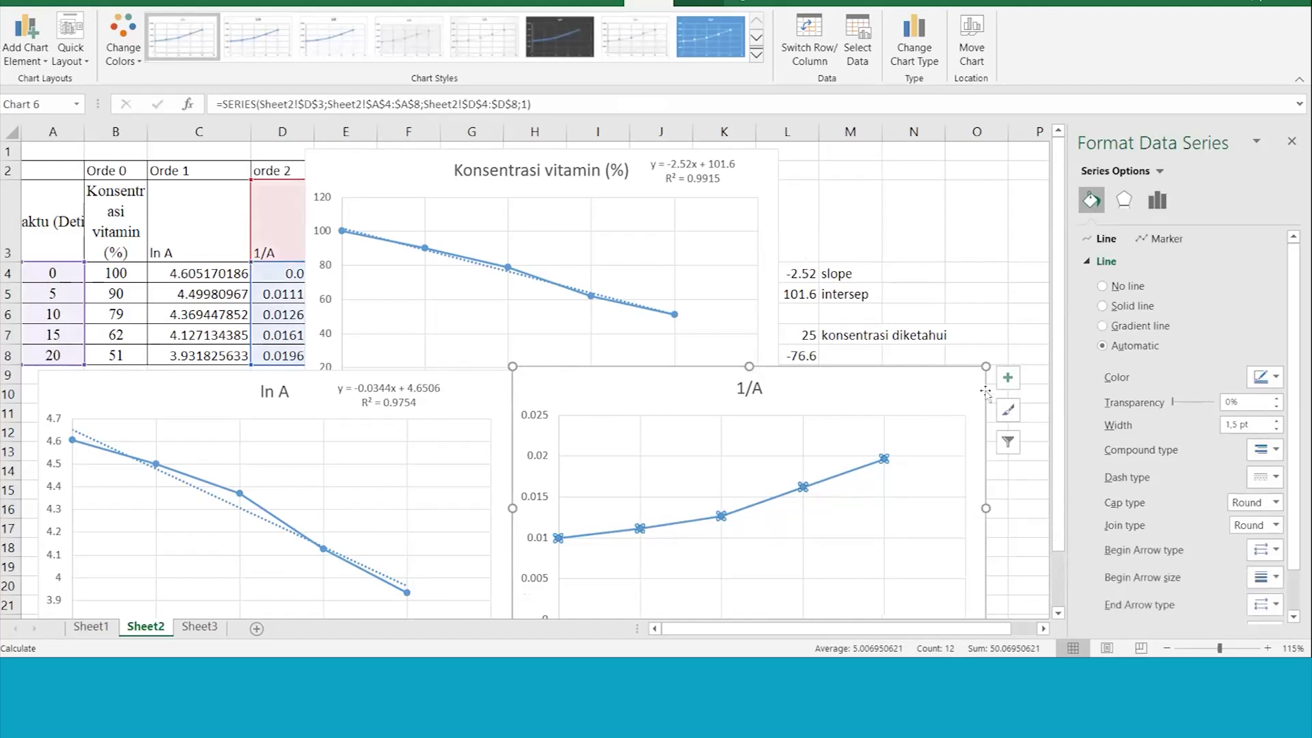
{"action": "left_click", "coordinate": [1007, 377]}
{"action": "left_click", "coordinate": [1055, 516]}
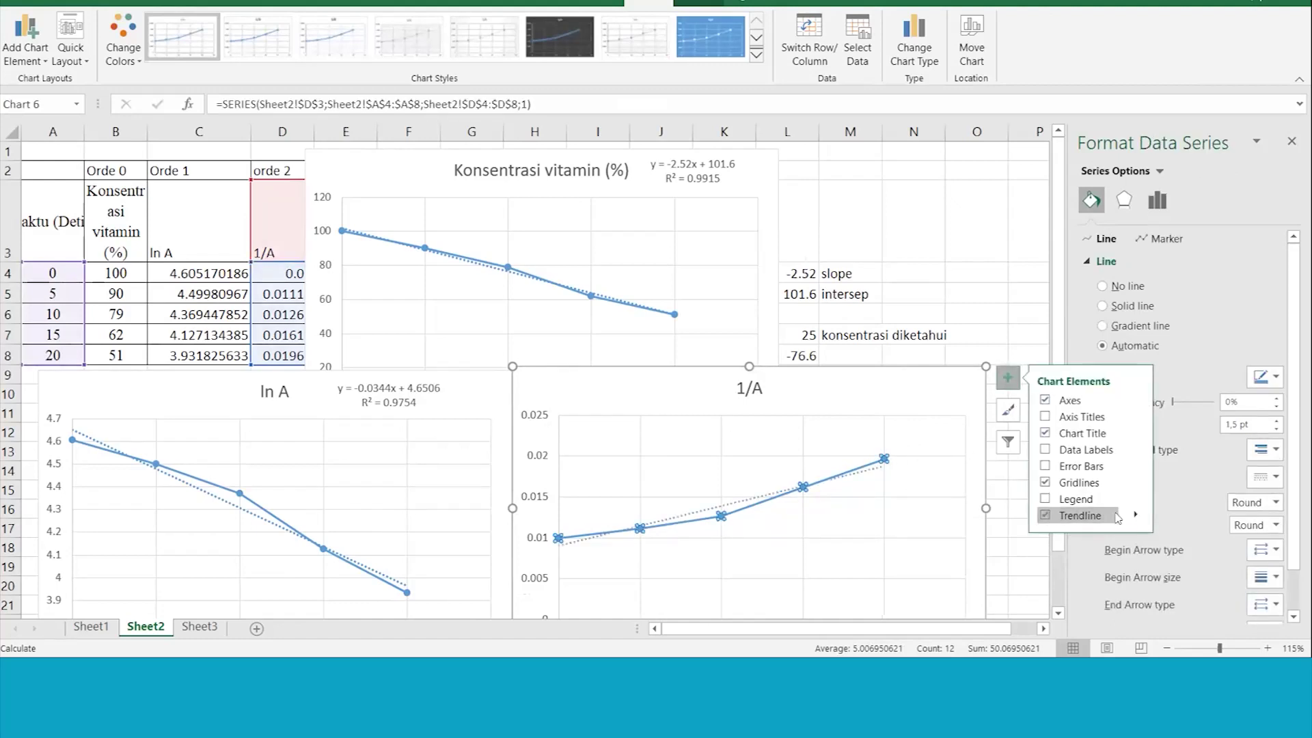
{"action": "left_click", "coordinate": [1132, 516]}
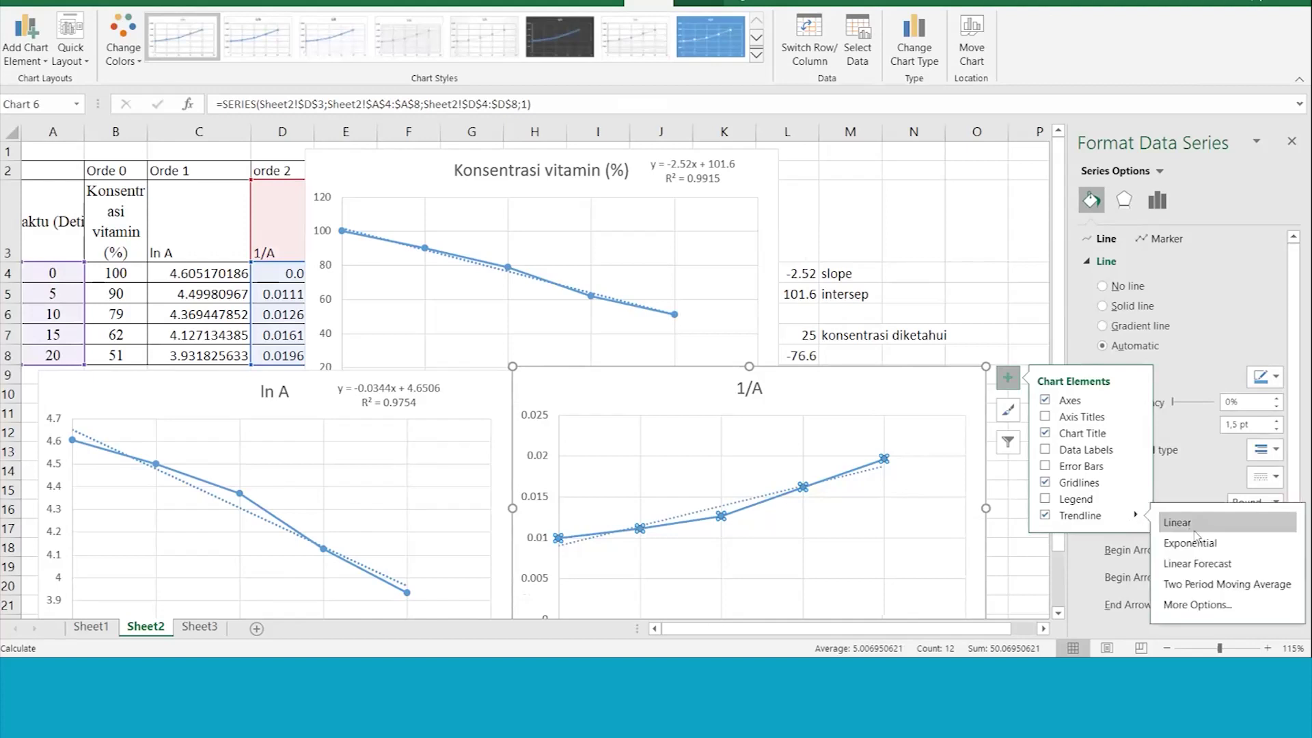
{"action": "left_click", "coordinate": [1197, 605]}
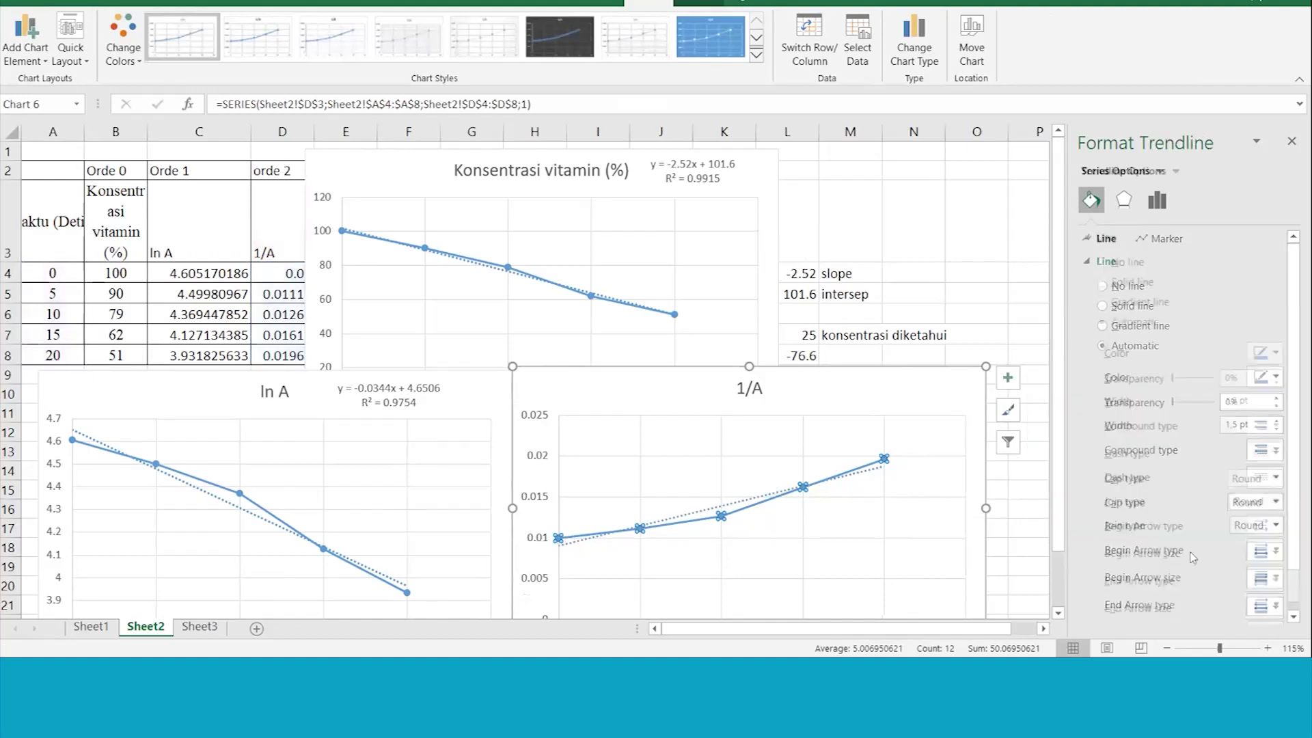
{"action": "left_click", "coordinate": [1157, 199]}
Step: Display the 1/A trendline's equation and R-squared value, and place their label beside the chart title
{"action": "left_click", "coordinate": [1101, 593]}
{"action": "left_click", "coordinate": [1101, 593]}
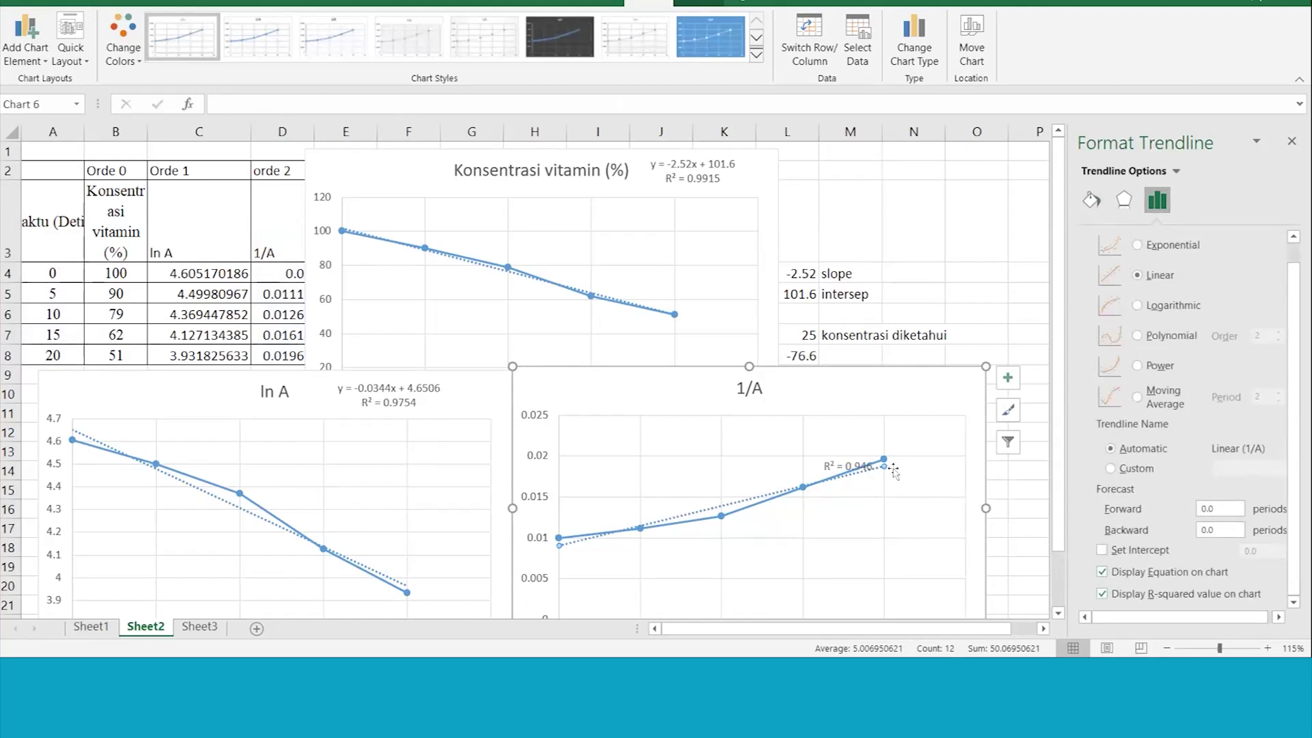
{"action": "left_click", "coordinate": [1102, 571]}
{"action": "left_click_drag", "start_coordinate": [833, 408], "coordinate": [866, 386]}
Step: Narrow the Konsentrasi vitamin (%) chart slightly from its outer edge
{"action": "left_click", "coordinate": [728, 243]}
{"action": "left_click_drag", "start_coordinate": [774, 291], "coordinate": [759, 292]}
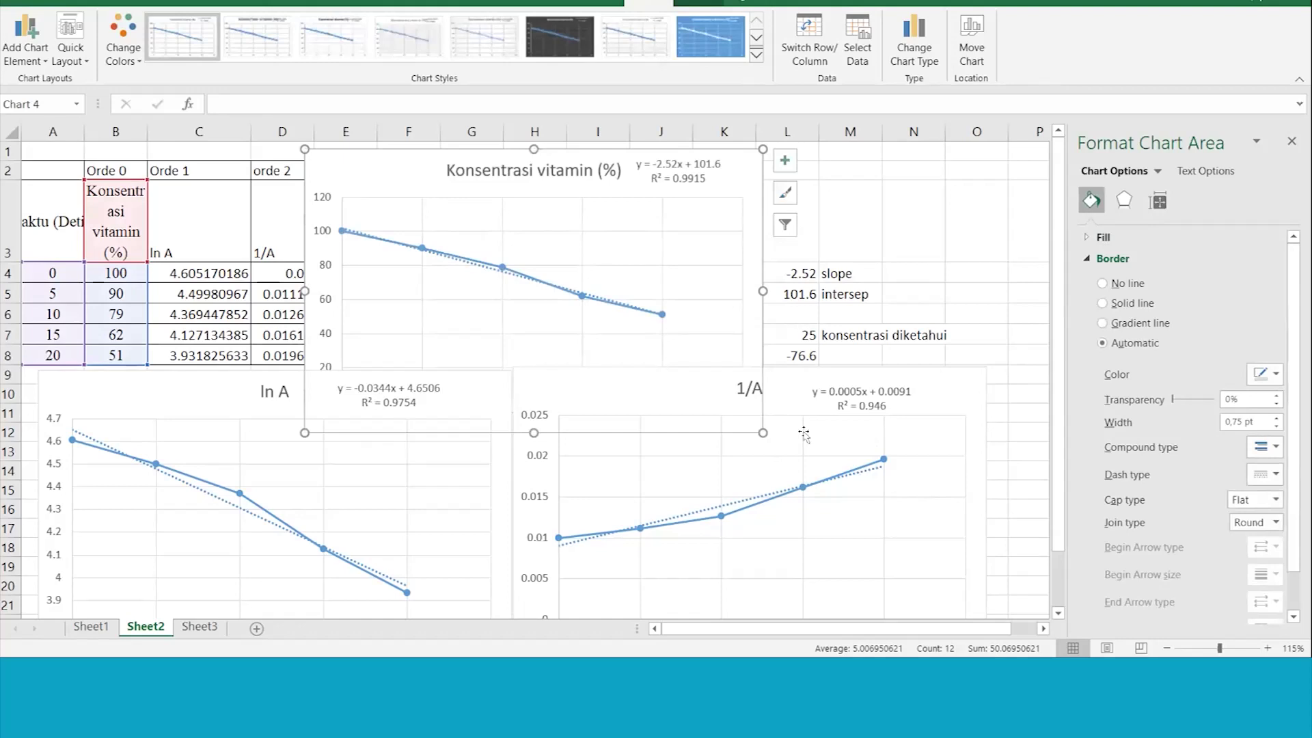
{"action": "left_click", "coordinate": [773, 476]}
Step: Compare the trendline equations and R² values of the Konsentrasi vitamin (%), ln A and 1/A charts to judge which order fits best
{"action": "left_click", "coordinate": [644, 239]}
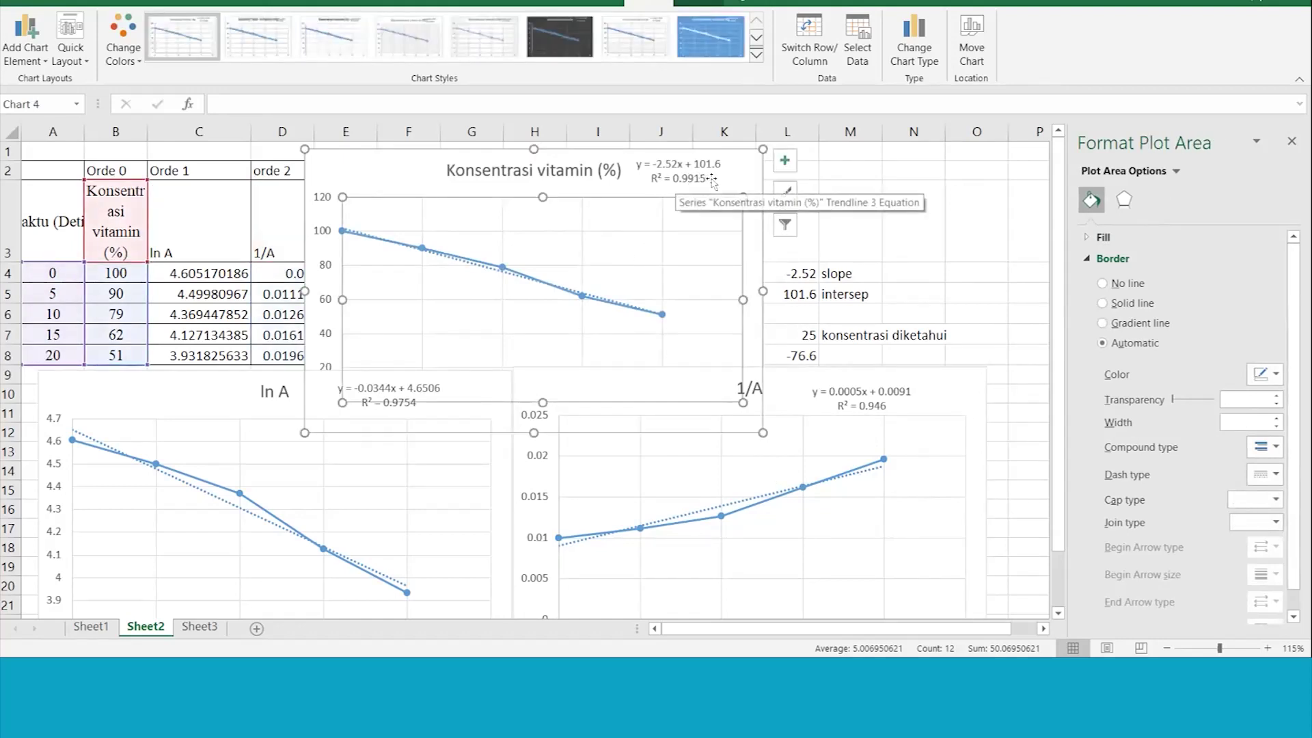
{"action": "left_click", "coordinate": [313, 463]}
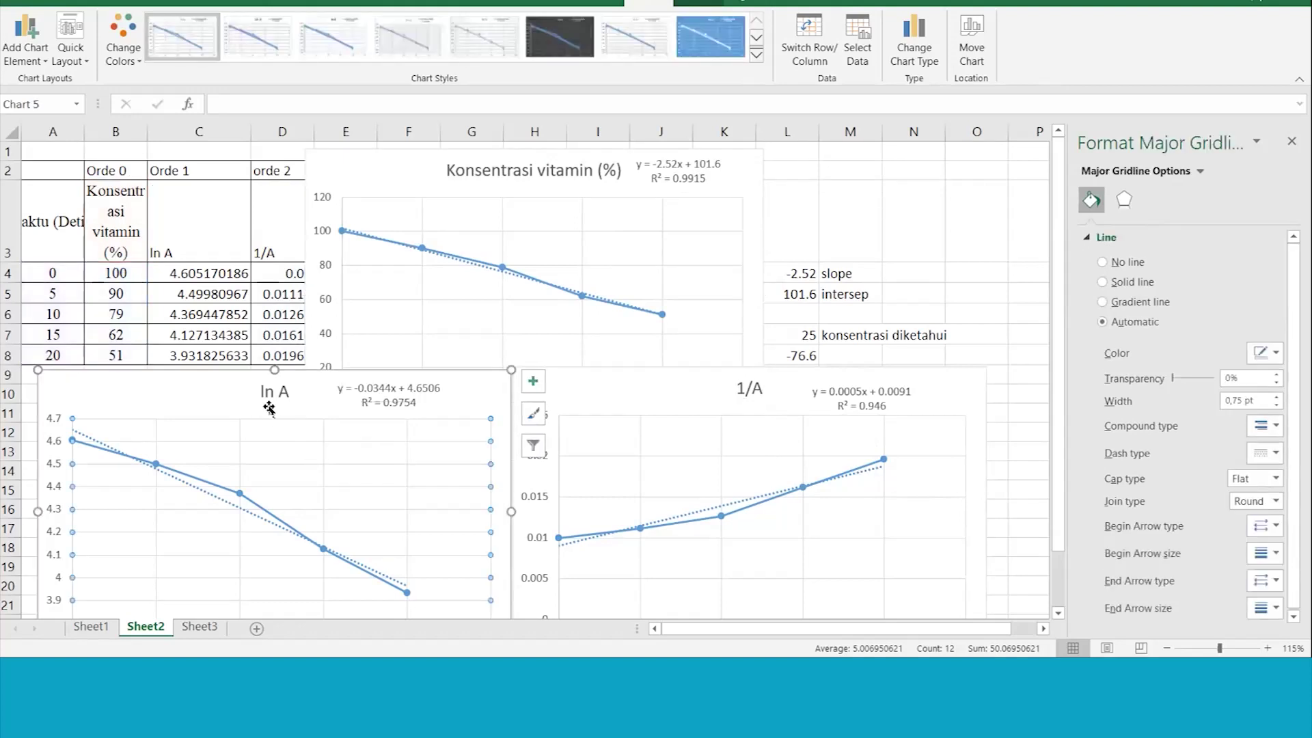
{"action": "left_click", "coordinate": [408, 405]}
{"action": "left_click", "coordinate": [730, 404]}
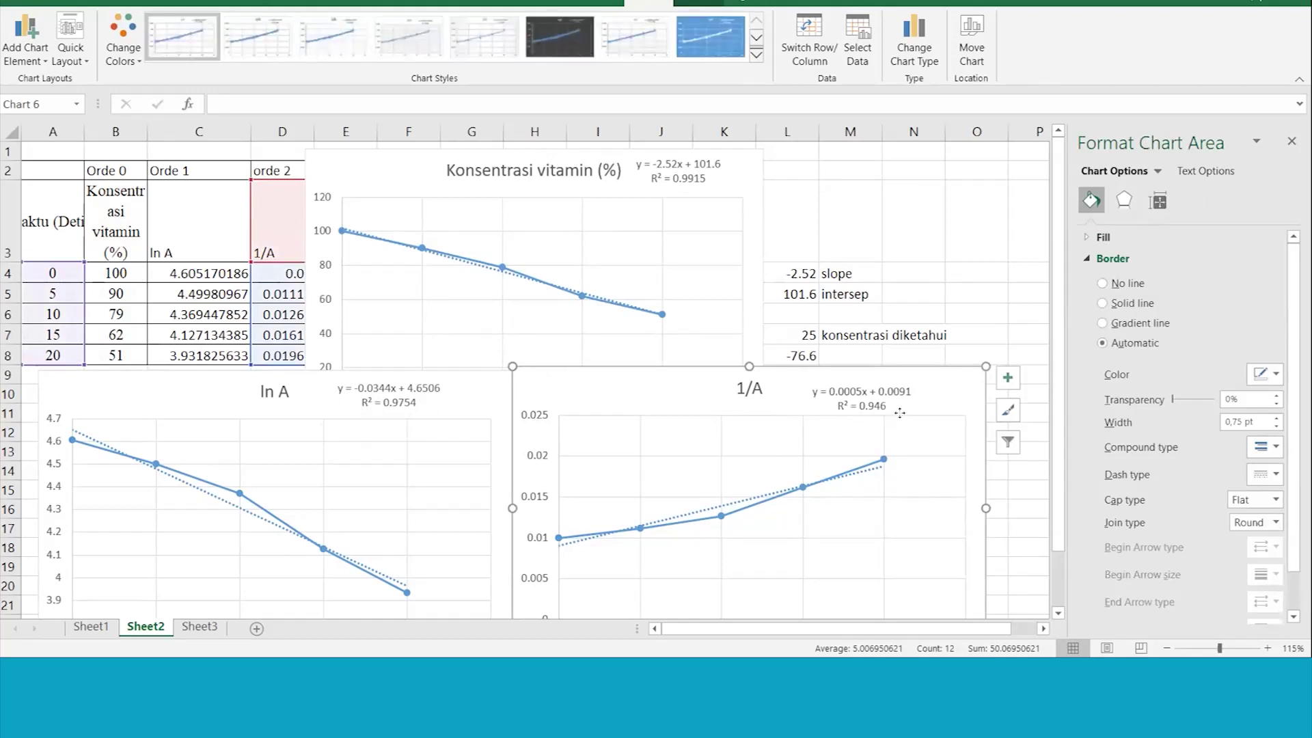
{"action": "left_click", "coordinate": [899, 411]}
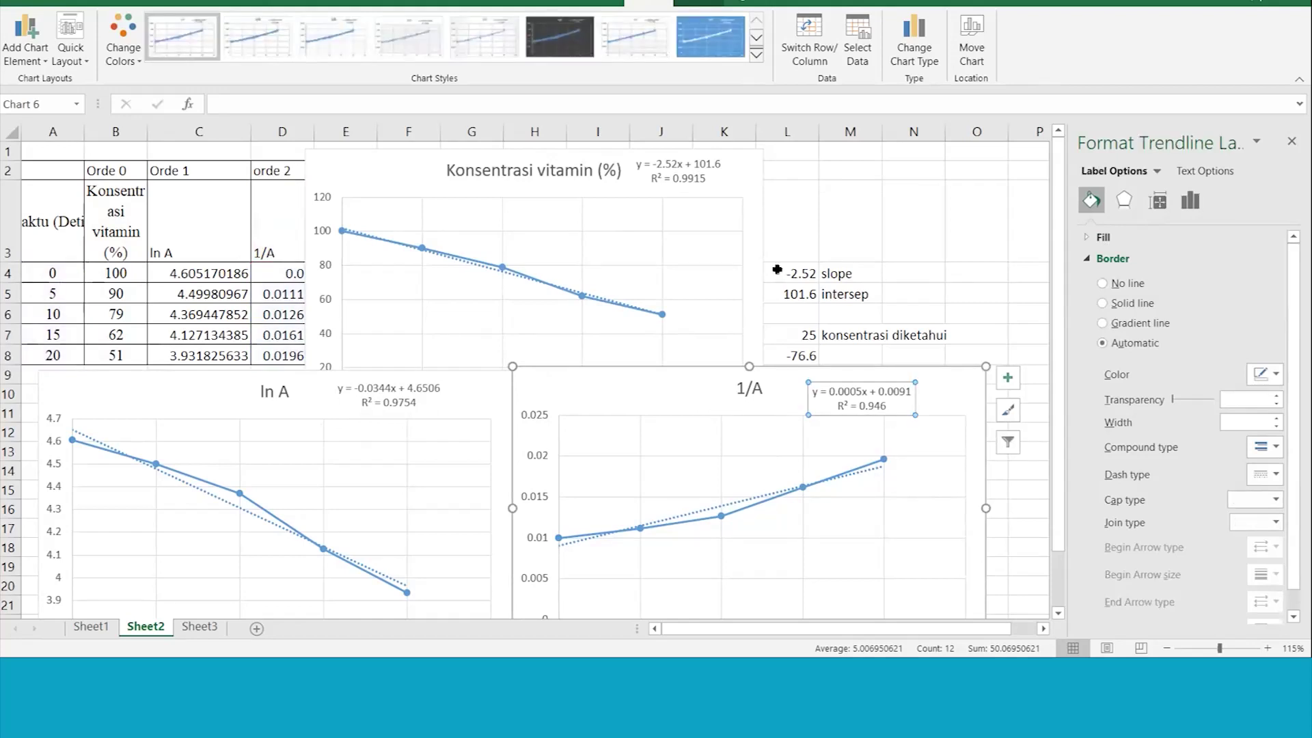
{"action": "left_click", "coordinate": [731, 188]}
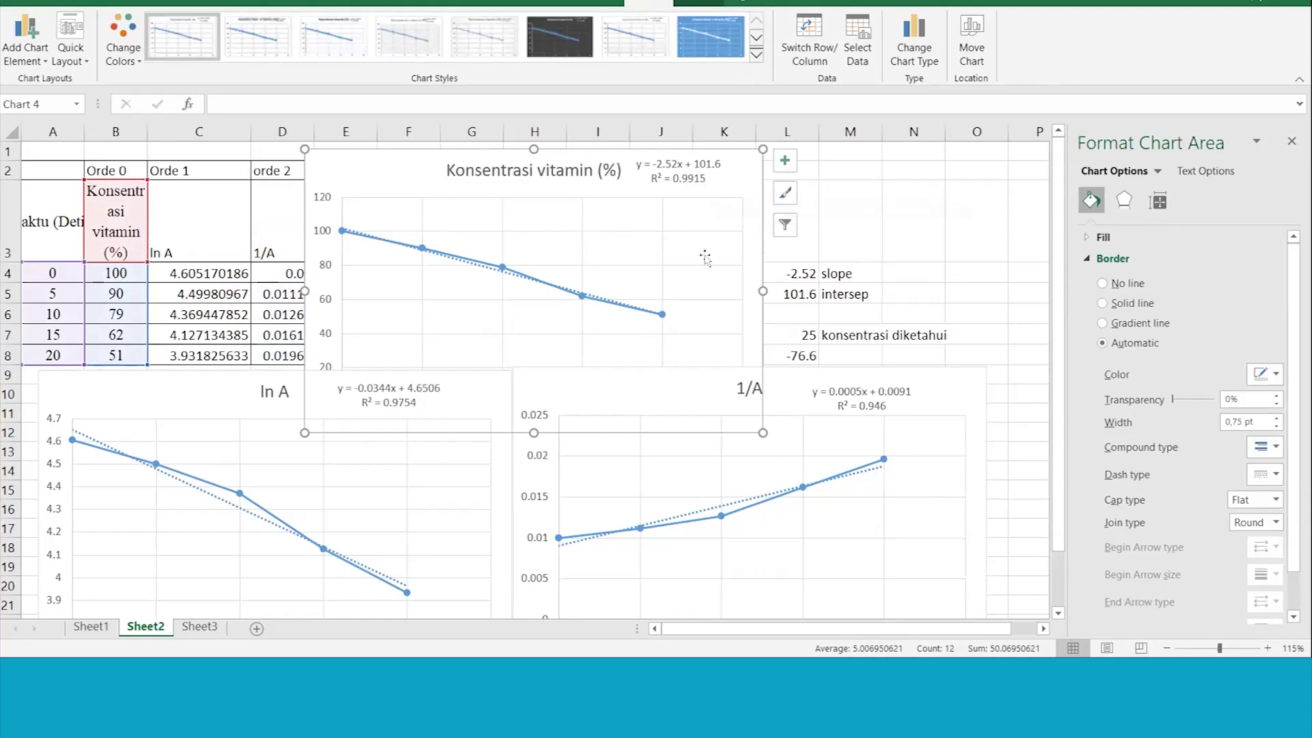
{"action": "left_click", "coordinate": [696, 179]}
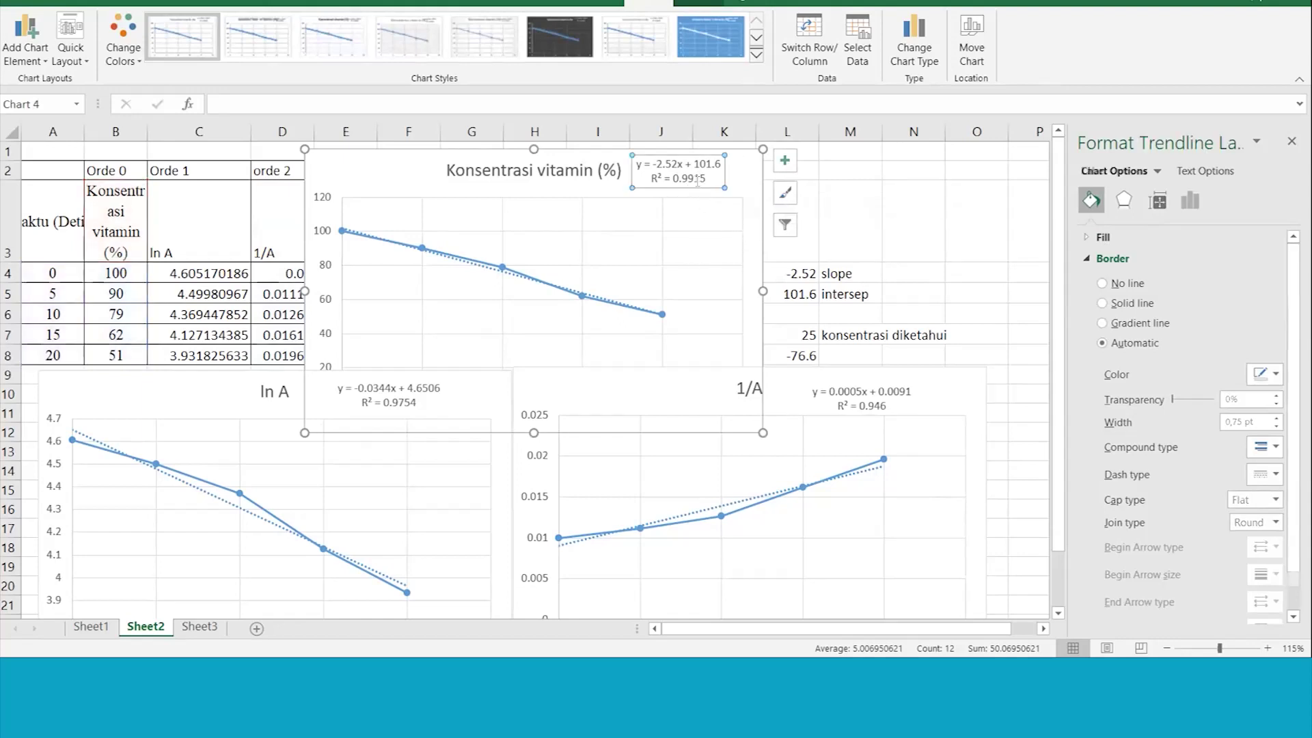
{"action": "left_click", "coordinate": [730, 222]}
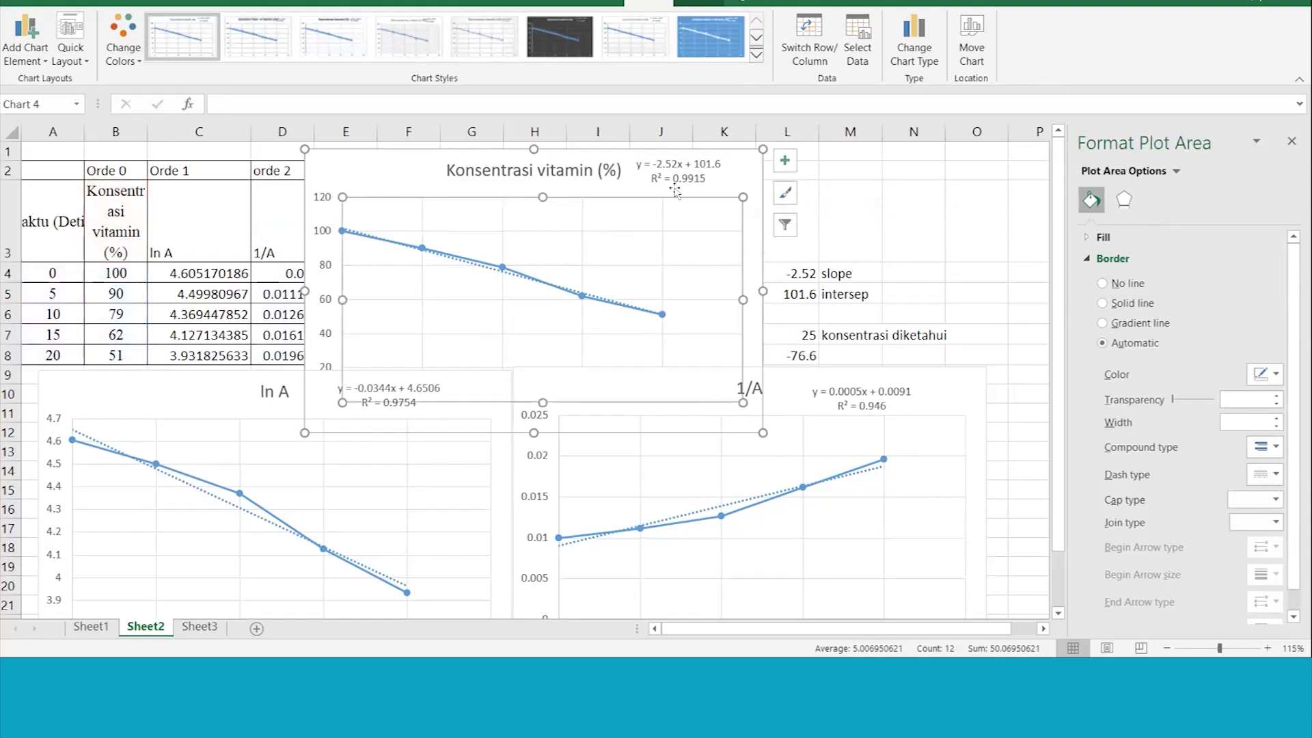
{"action": "left_click", "coordinate": [211, 394]}
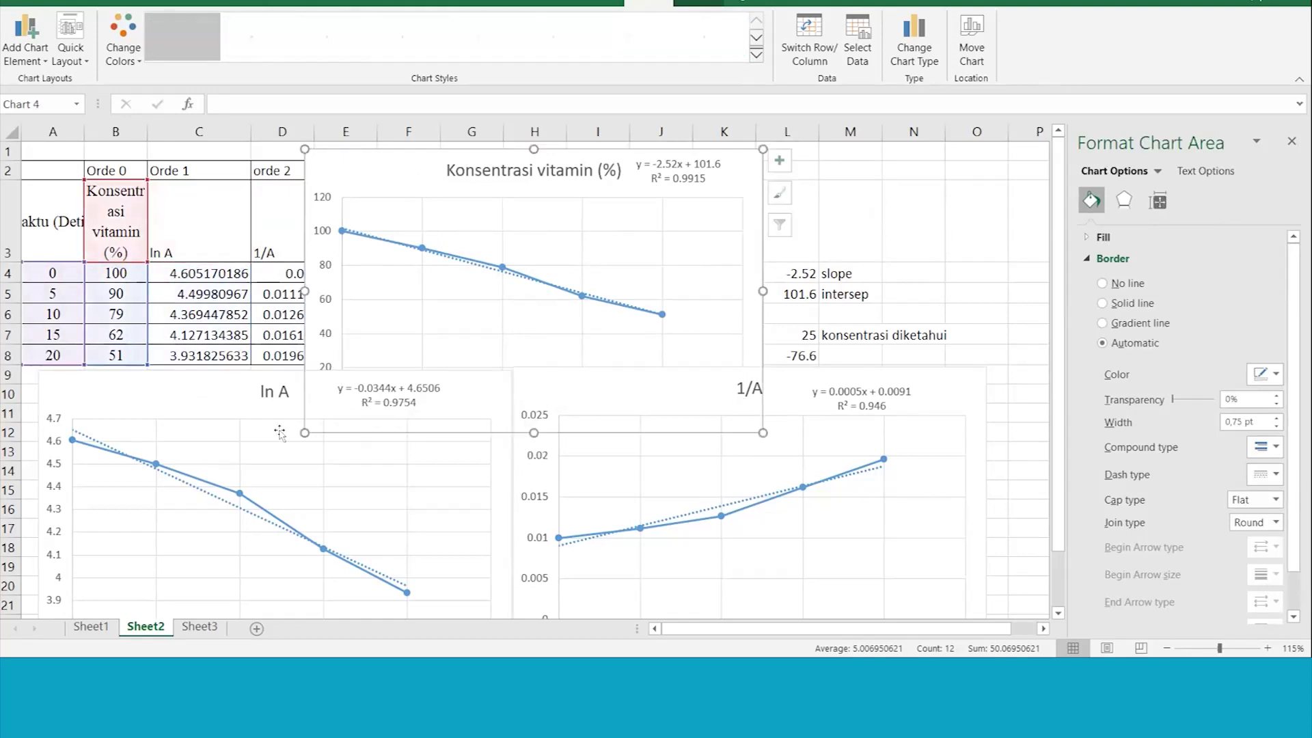
{"action": "left_click", "coordinate": [410, 410]}
{"action": "left_click", "coordinate": [615, 389]}
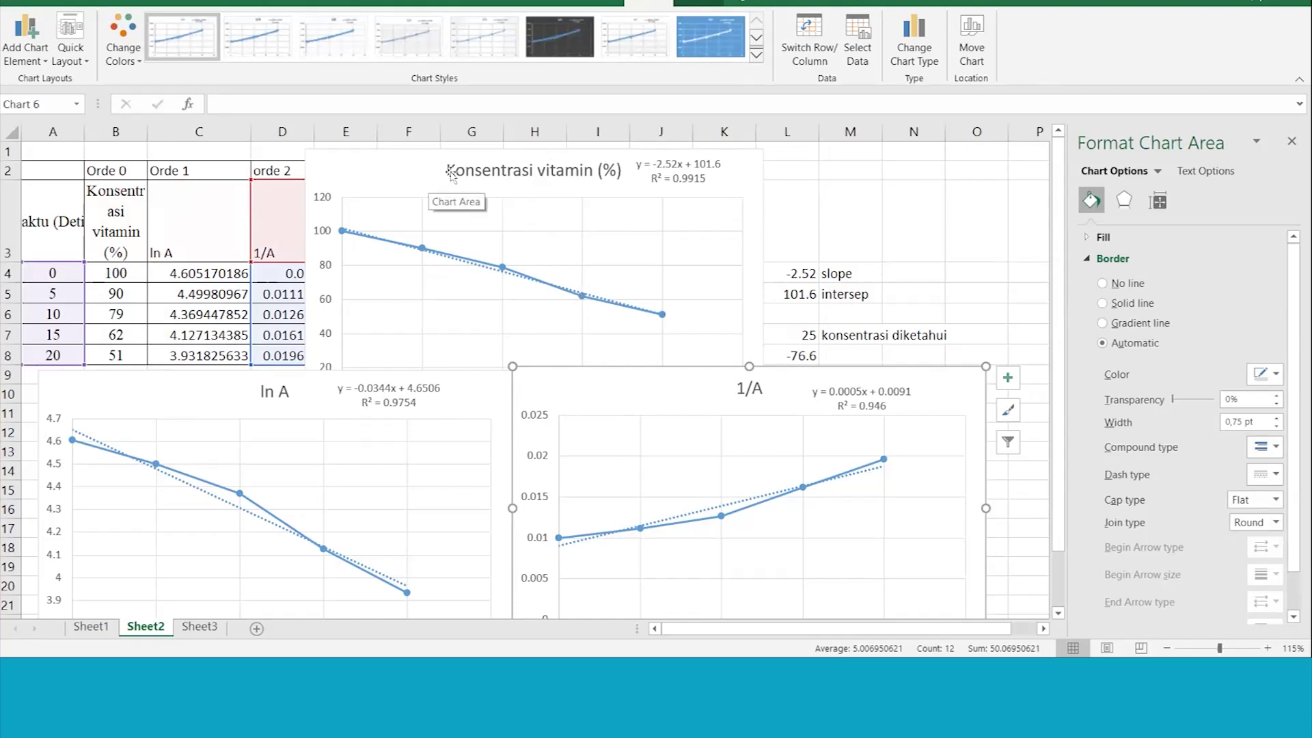
{"action": "left_click", "coordinate": [386, 181]}
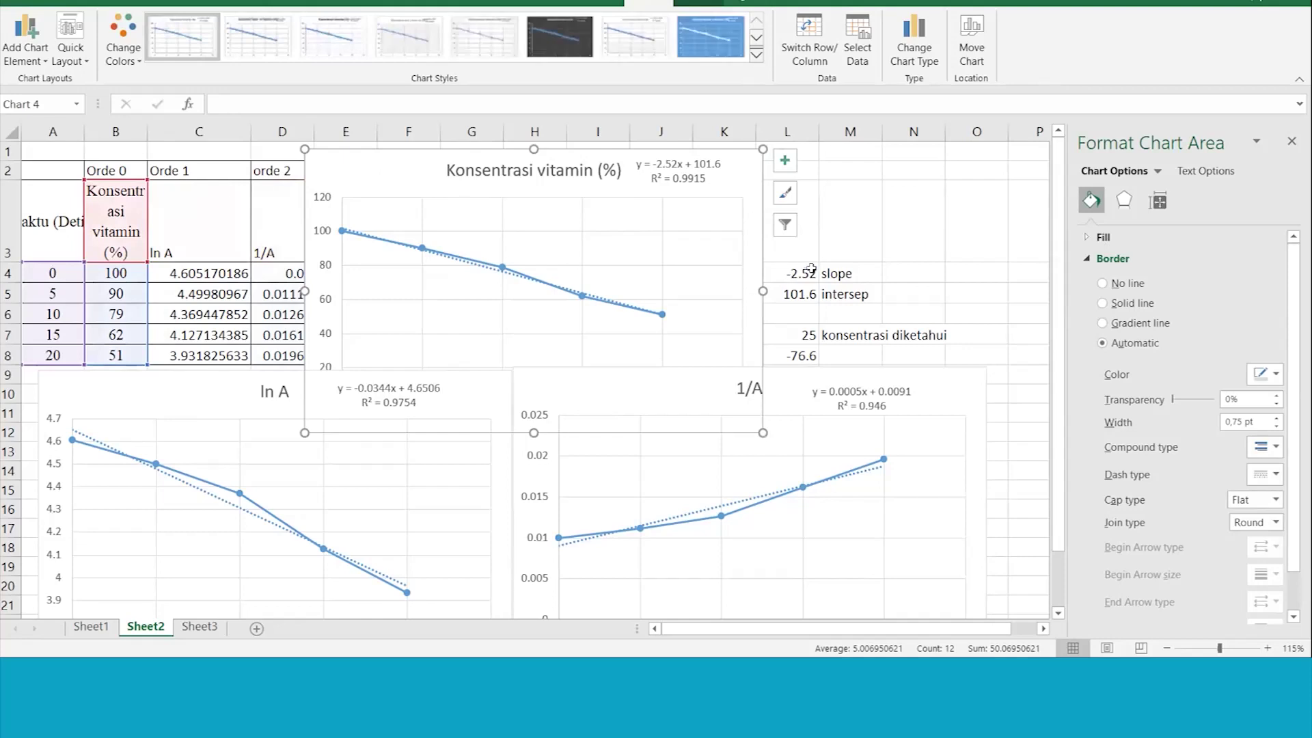
{"action": "left_click", "coordinate": [840, 292]}
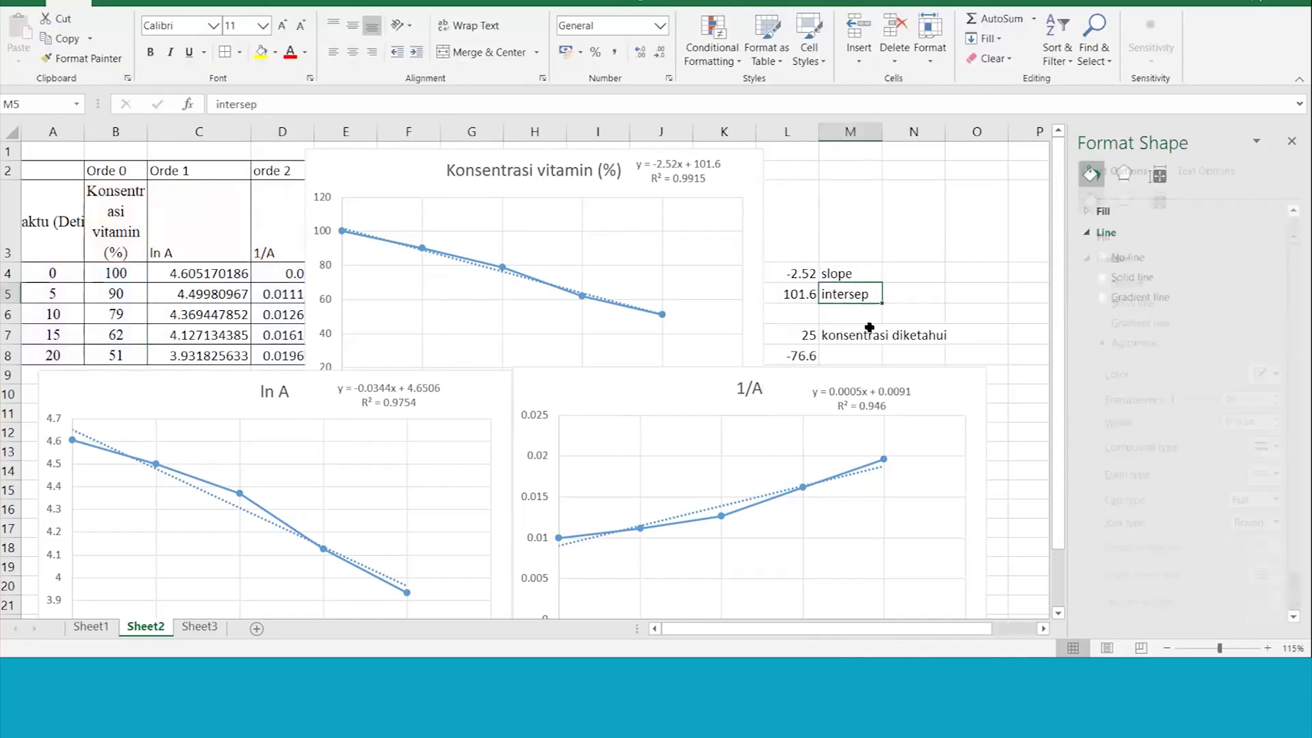
{"action": "left_click_drag", "start_coordinate": [858, 373], "coordinate": [802, 445]}
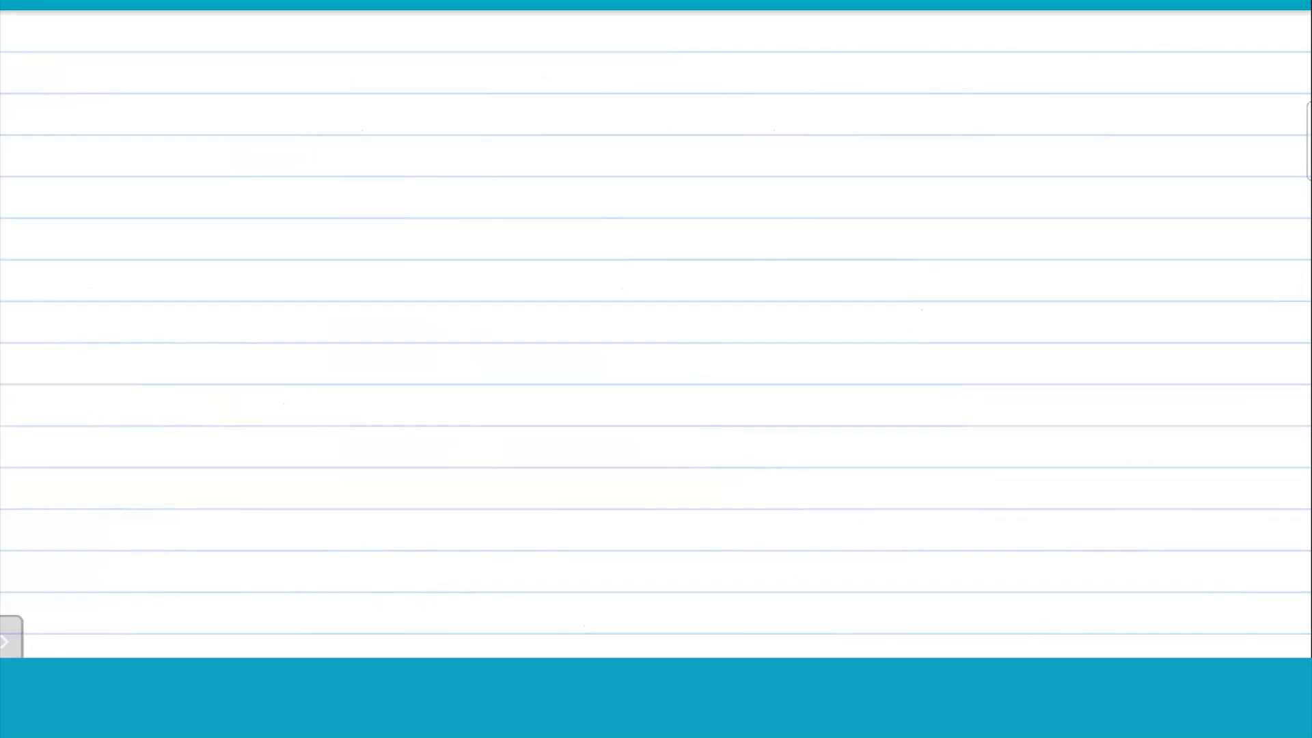
Step: Switch to the blank lined note page and handwrite the equation y = -2.52x + 101.6 in red on its first lines
{"action": "left_click_drag", "start_coordinate": [129, 71], "coordinate": [123, 115]}
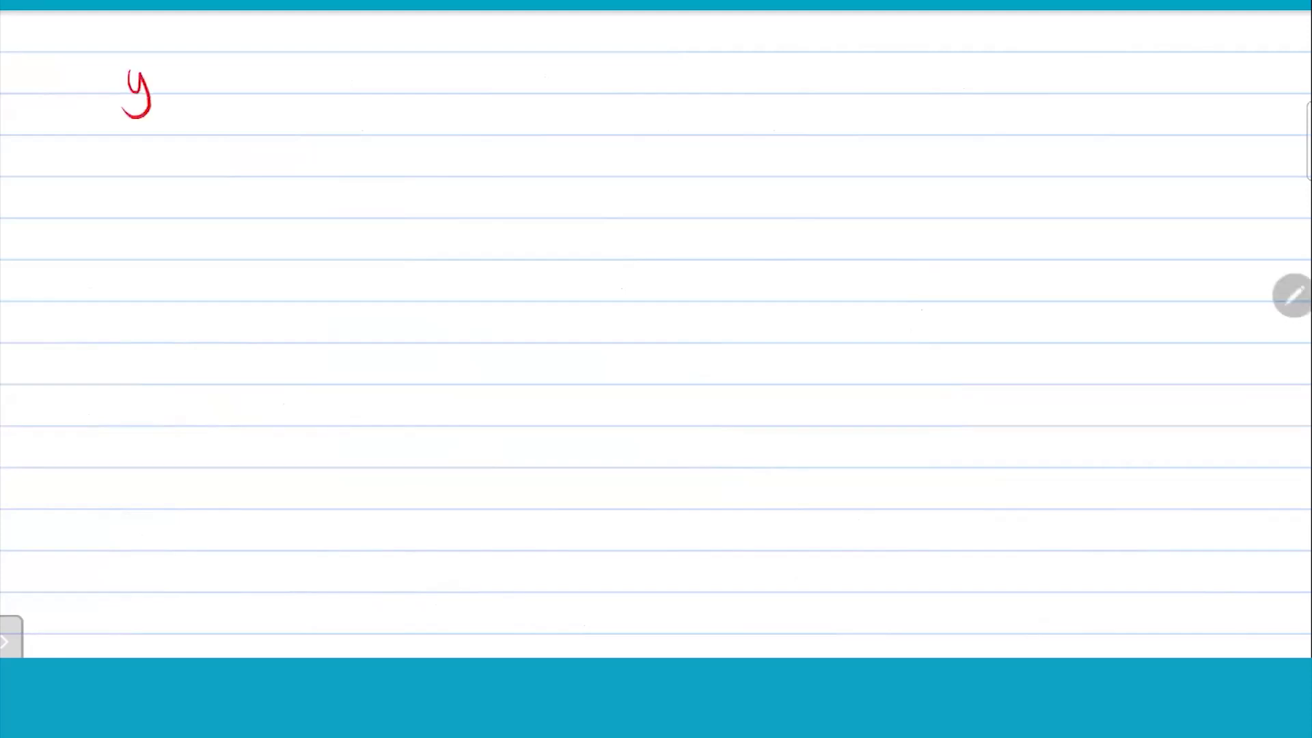
{"action": "left_click_drag", "start_coordinate": [208, 79], "coordinate": [229, 79]}
{"action": "mouse_move", "coordinate": [239, 68]}
{"action": "left_mouse_down"}
{"action": "mouse_move", "coordinate": [261, 91]}
{"action": "mouse_move", "coordinate": [291, 61]}
{"action": "left_mouse_up"}
{"action": "left_click", "coordinate": [269, 80]}
{"action": "left_click_drag", "start_coordinate": [299, 64], "coordinate": [315, 83]}
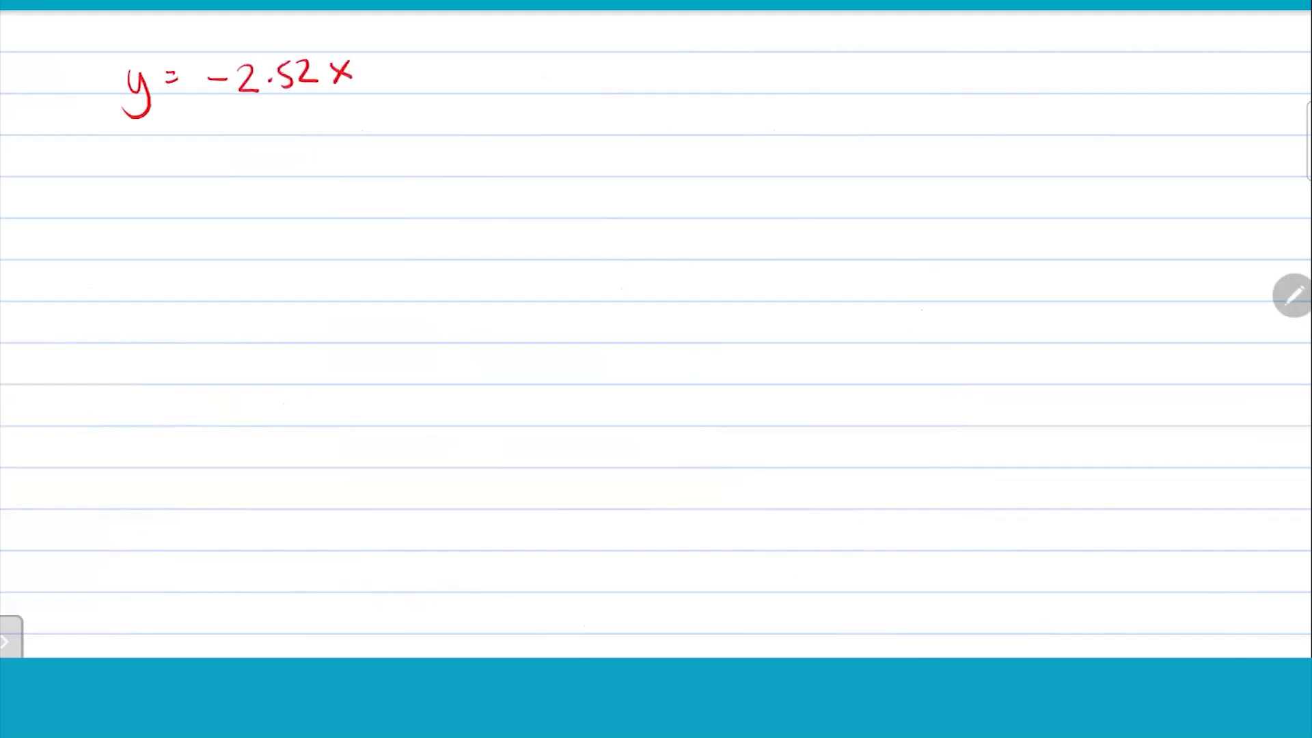
{"action": "left_click_drag", "start_coordinate": [387, 70], "coordinate": [403, 67]}
{"action": "mouse_move", "coordinate": [397, 66]}
{"action": "left_mouse_down"}
{"action": "mouse_move", "coordinate": [399, 94]}
{"action": "mouse_move", "coordinate": [434, 68]}
{"action": "left_mouse_up"}
{"action": "left_click", "coordinate": [456, 76]}
{"action": "key", "text": "ctrl+z"}
{"action": "left_click_drag", "start_coordinate": [500, 58], "coordinate": [498, 89]}
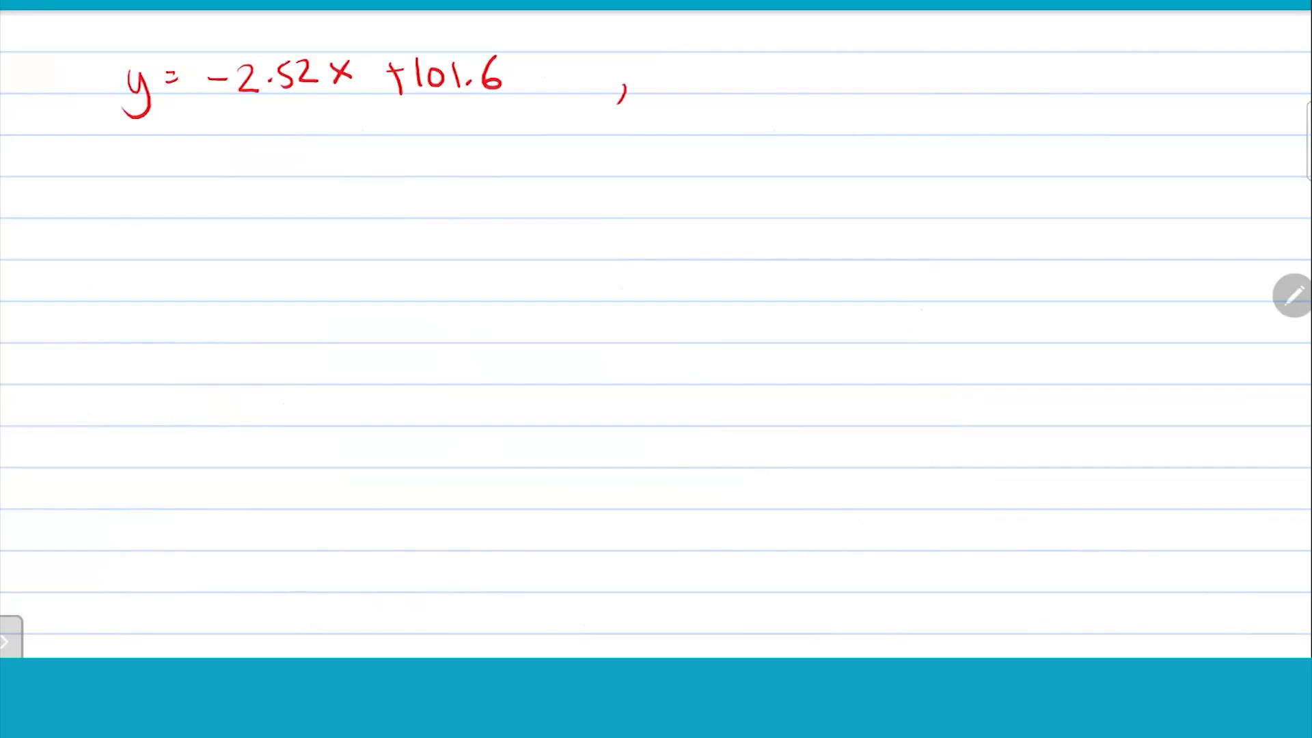
Step: Write "25 → y" in red beside the equation, circle the 25 and draw an arrow from it to the equation's y
{"action": "left_click_drag", "start_coordinate": [685, 74], "coordinate": [712, 90]}
{"action": "left_click_drag", "start_coordinate": [714, 68], "coordinate": [726, 68]}
{"action": "left_click_drag", "start_coordinate": [773, 82], "coordinate": [802, 81]}
{"action": "left_click_drag", "start_coordinate": [803, 66], "coordinate": [806, 97]}
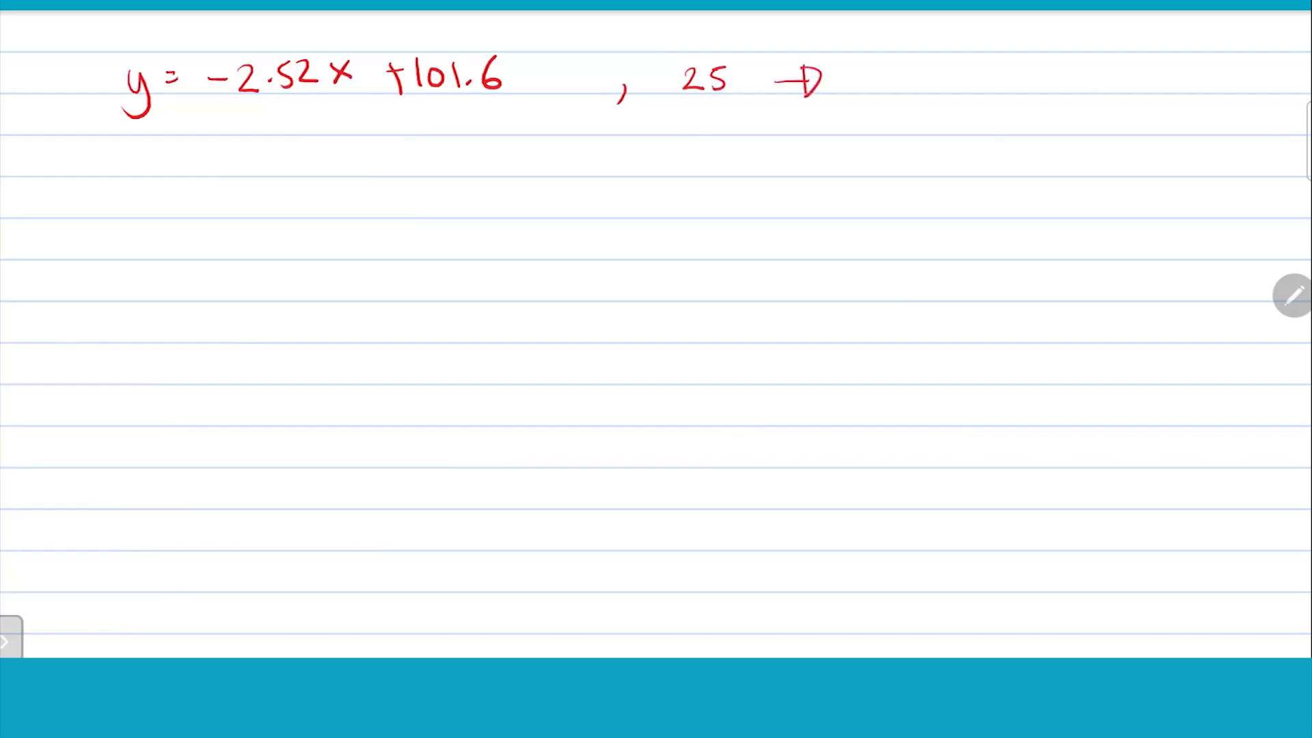
{"action": "left_click_drag", "start_coordinate": [873, 72], "coordinate": [854, 110]}
{"action": "mouse_move", "coordinate": [711, 48]}
{"action": "left_mouse_down"}
{"action": "mouse_move", "coordinate": [748, 76]}
{"action": "mouse_move", "coordinate": [702, 48]}
{"action": "left_mouse_up"}
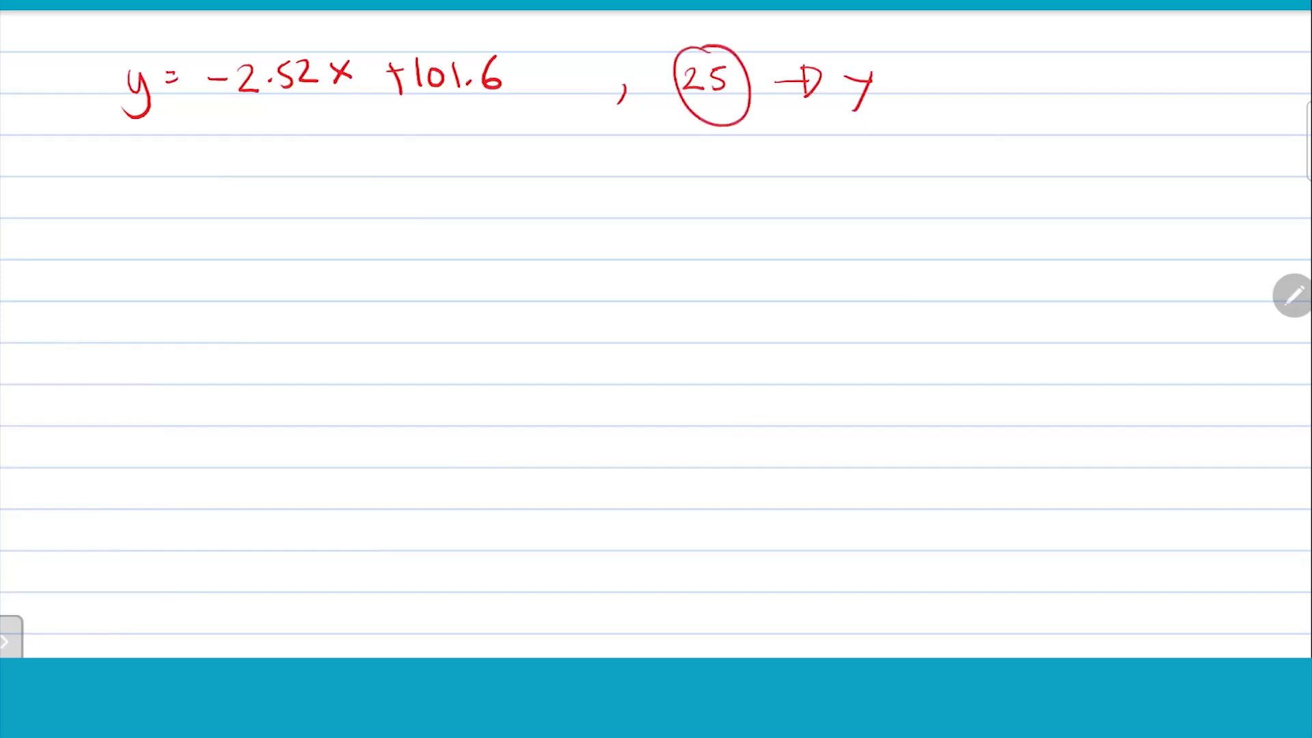
{"action": "mouse_move", "coordinate": [692, 149]}
{"action": "left_mouse_down"}
{"action": "mouse_move", "coordinate": [297, 177]}
{"action": "mouse_move", "coordinate": [164, 147]}
{"action": "mouse_move", "coordinate": [169, 164]}
{"action": "left_mouse_up"}
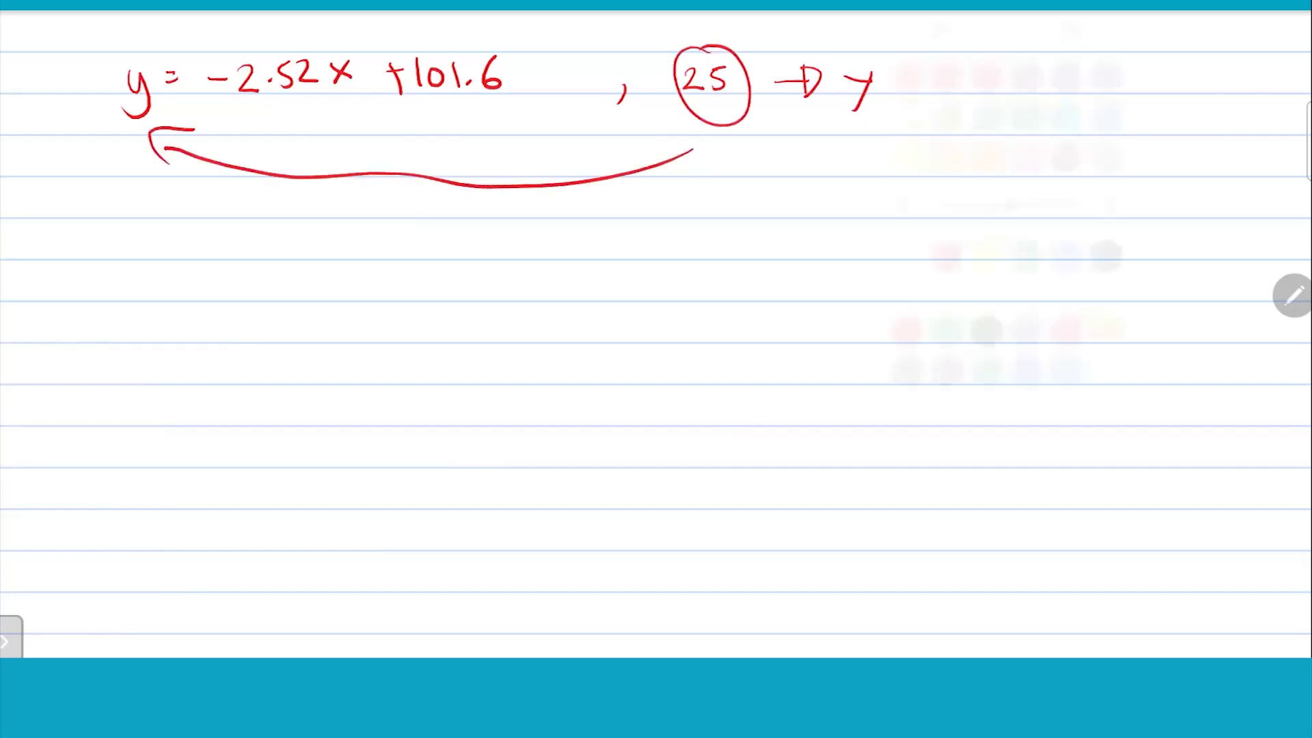
Step: Change the ink to blue and write the substituted equation 25 = -2.52x + 101.6 below the red arrow
{"action": "left_click_drag", "start_coordinate": [143, 240], "coordinate": [169, 263]}
{"action": "left_click_drag", "start_coordinate": [162, 232], "coordinate": [172, 231]}
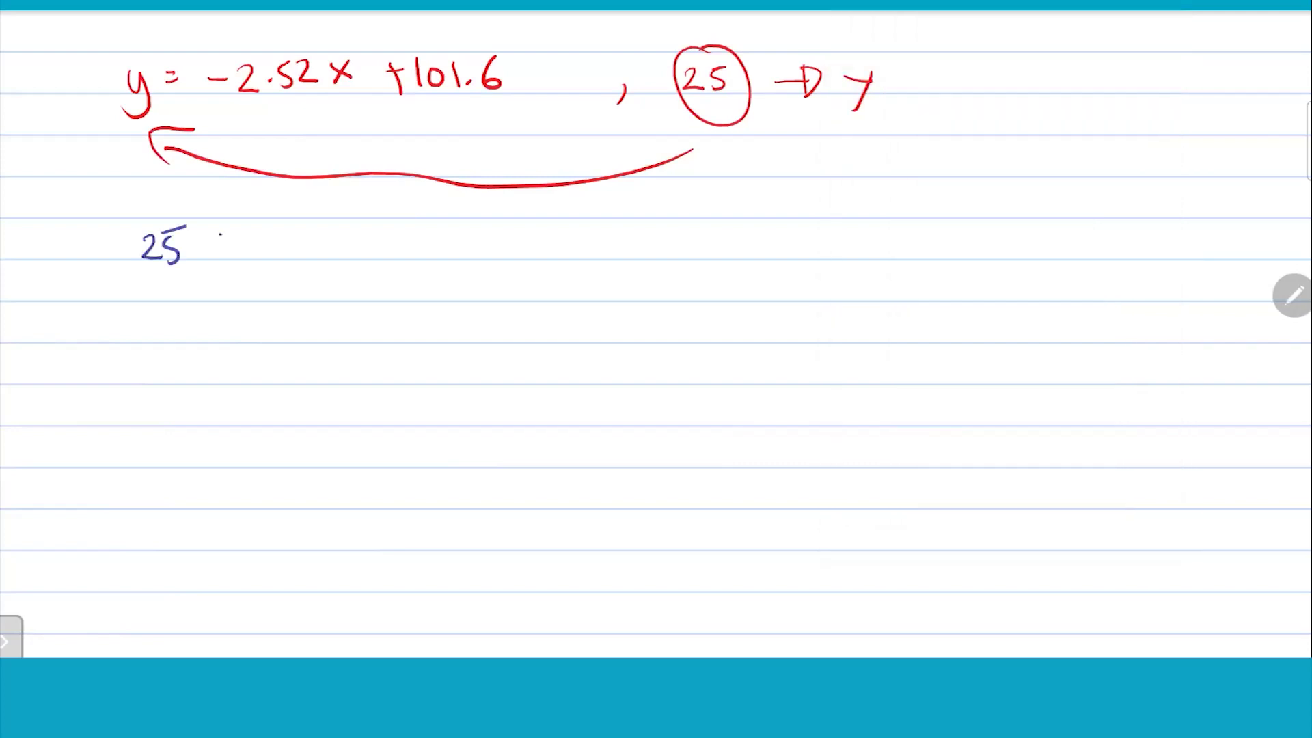
{"action": "left_click", "coordinate": [330, 237]}
{"action": "mouse_move", "coordinate": [298, 229]}
{"action": "left_mouse_down"}
{"action": "mouse_move", "coordinate": [318, 250]}
{"action": "mouse_move", "coordinate": [344, 251]}
{"action": "left_mouse_up"}
{"action": "left_click_drag", "start_coordinate": [341, 221], "coordinate": [414, 250]}
{"action": "left_click_drag", "start_coordinate": [414, 229], "coordinate": [393, 251]}
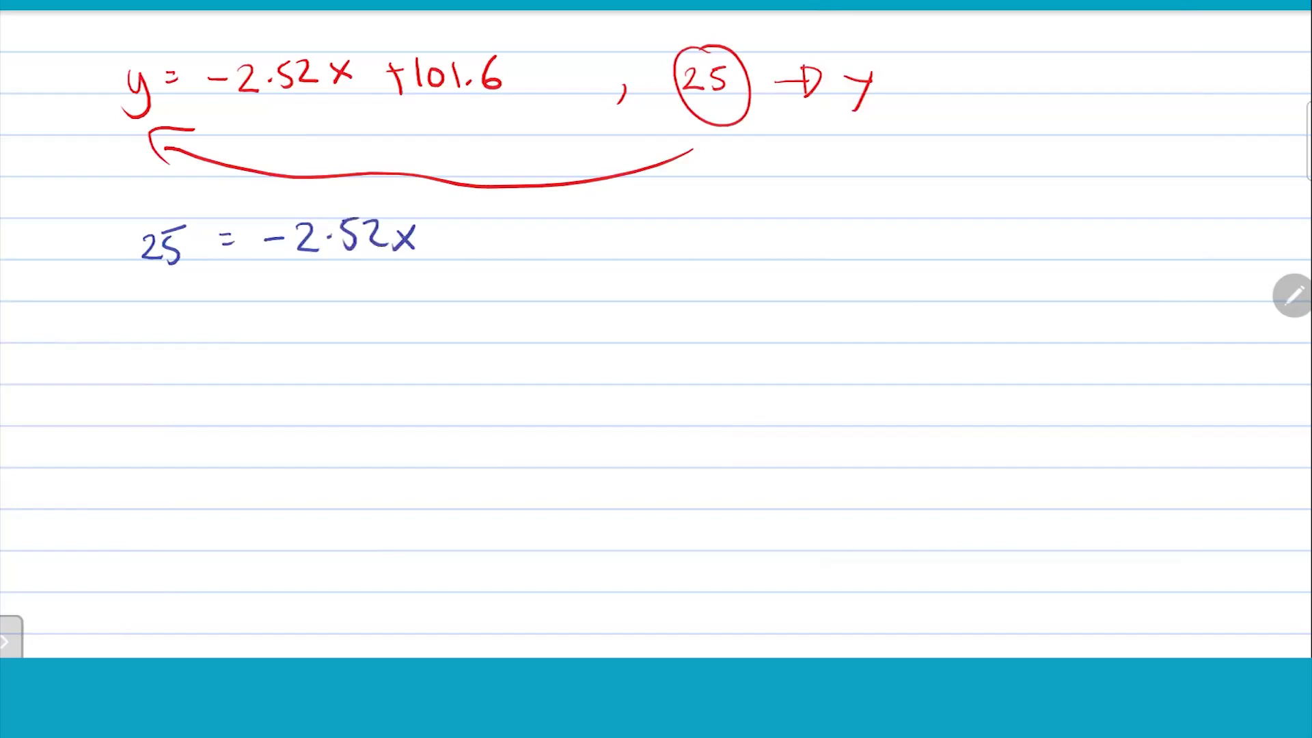
{"action": "left_click_drag", "start_coordinate": [515, 219], "coordinate": [511, 221]}
{"action": "mouse_move", "coordinate": [538, 213]}
{"action": "left_mouse_down"}
{"action": "mouse_move", "coordinate": [535, 224]}
{"action": "mouse_move", "coordinate": [574, 234]}
{"action": "left_mouse_up"}
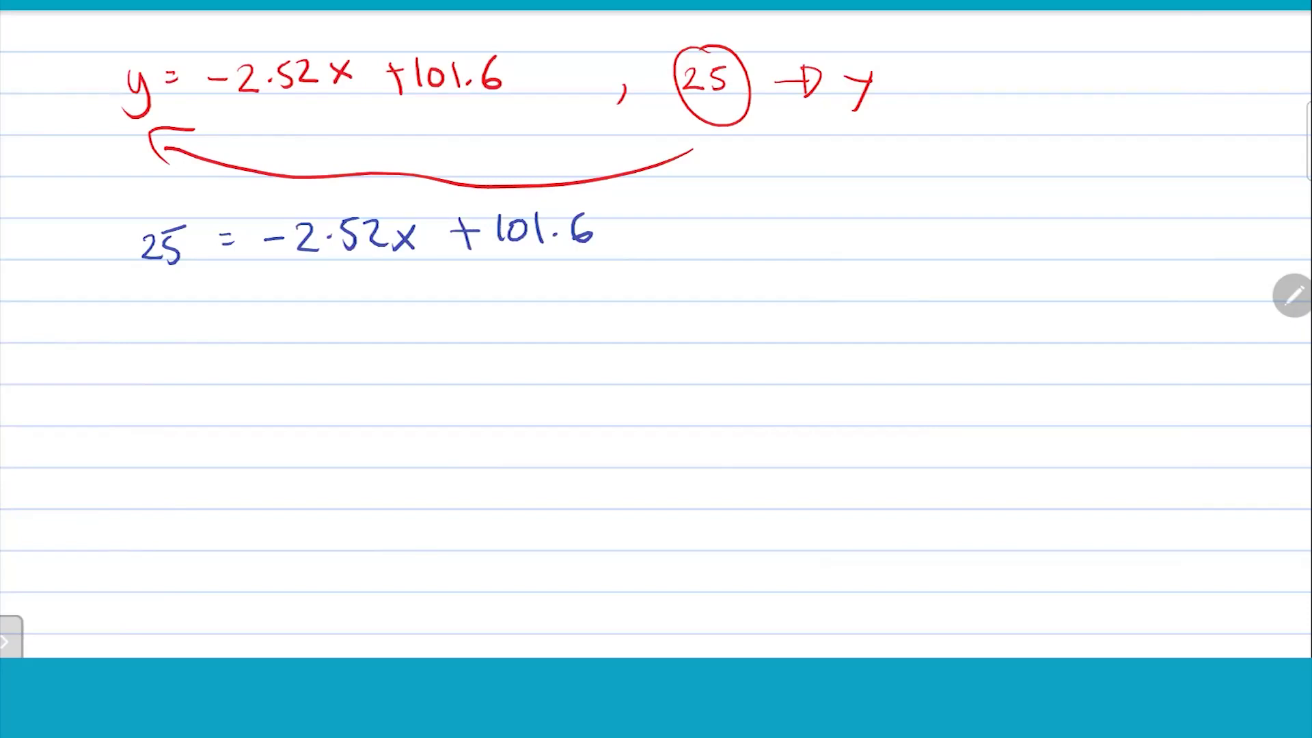
Step: Write the rearranged line 25 - 101.6 = x in blue beneath the substituted equation
{"action": "mouse_move", "coordinate": [144, 318]}
{"action": "left_mouse_down"}
{"action": "mouse_move", "coordinate": [148, 338]}
{"action": "mouse_move", "coordinate": [168, 342]}
{"action": "left_mouse_up"}
{"action": "left_click_drag", "start_coordinate": [189, 321], "coordinate": [176, 345]}
{"action": "left_click_drag", "start_coordinate": [245, 305], "coordinate": [248, 334]}
{"action": "mouse_move", "coordinate": [260, 311]}
{"action": "left_mouse_down"}
{"action": "mouse_move", "coordinate": [257, 325]}
{"action": "mouse_move", "coordinate": [308, 321]}
{"action": "left_mouse_up"}
{"action": "left_click", "coordinate": [292, 326]}
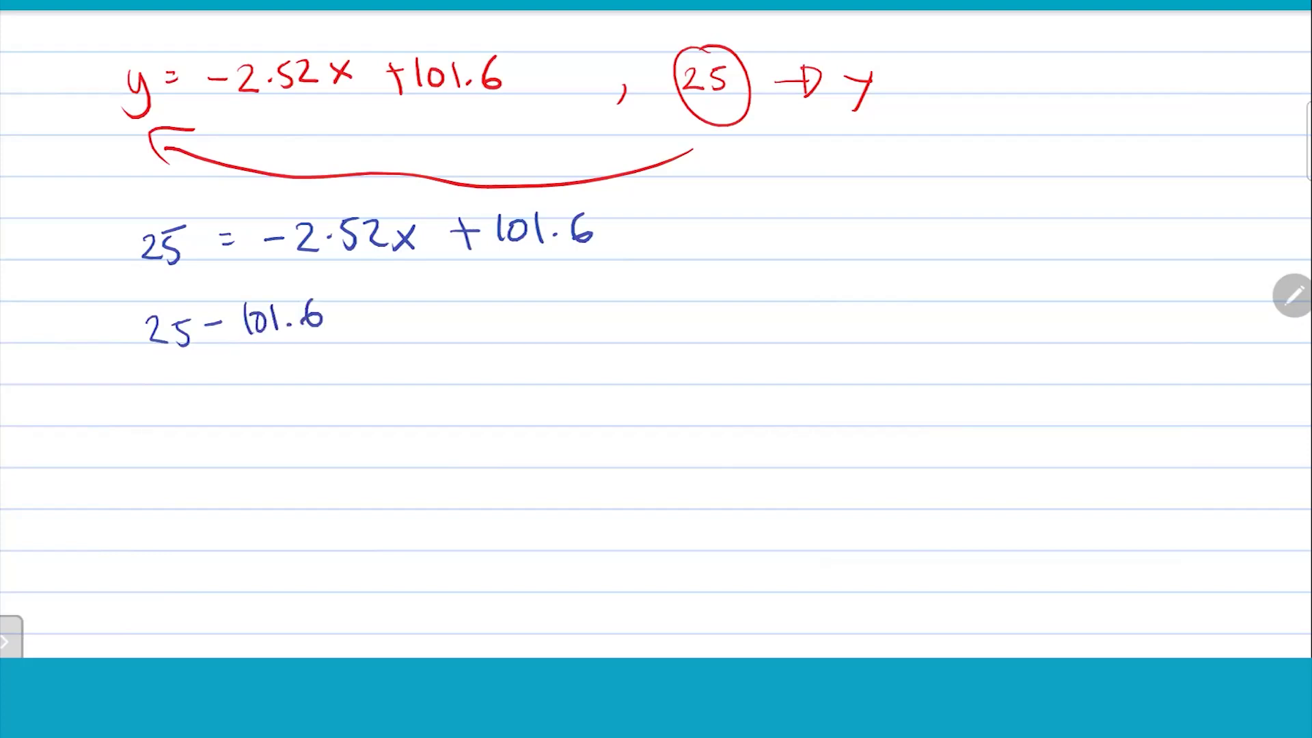
{"action": "left_click_drag", "start_coordinate": [411, 327], "coordinate": [438, 305]}
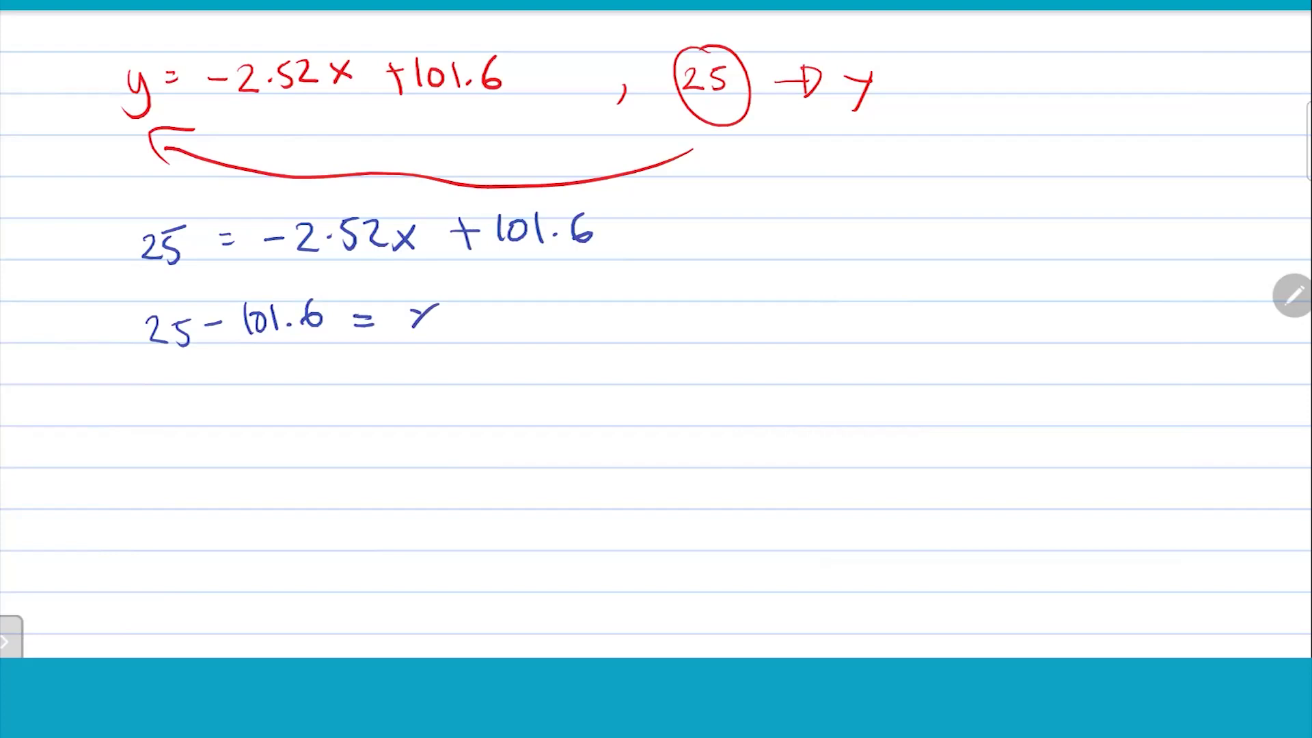